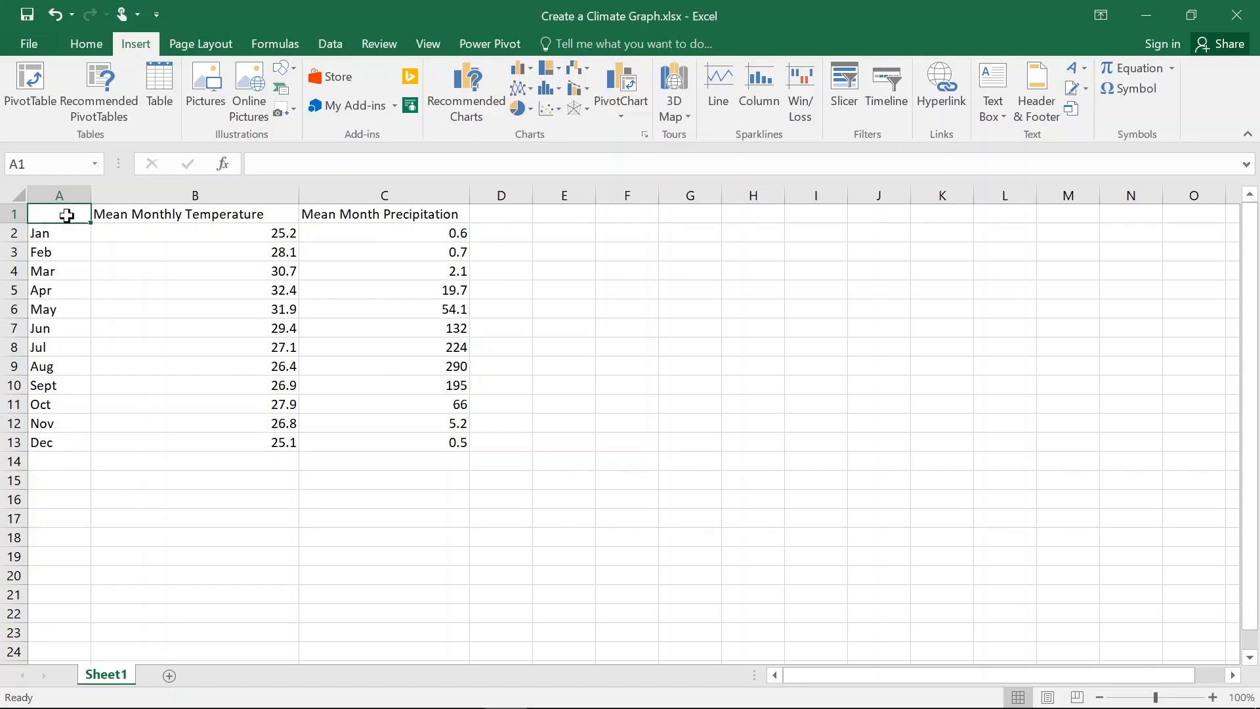
# Select the month, temperature and precipitation data in A1:C13.
pyautogui.moveTo(67, 215); pyautogui.dragTo(382, 440)
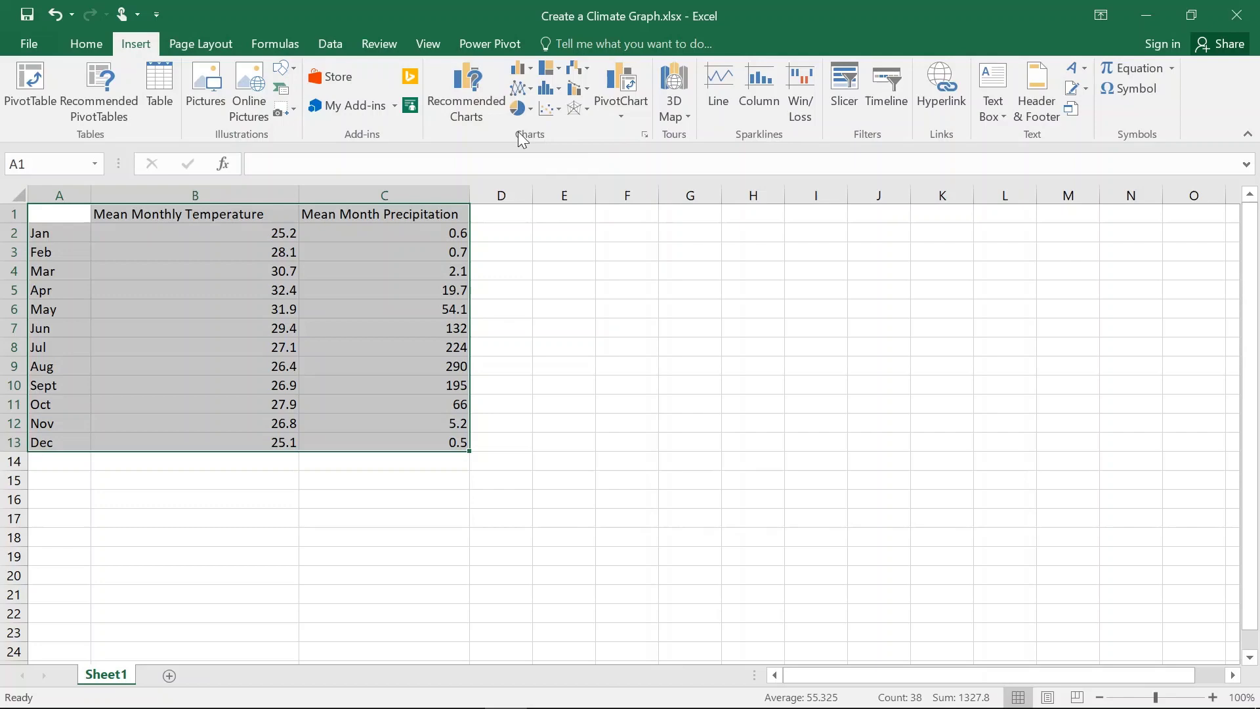
# Choose the Combo chart type under Recommended Charts > All Charts.
pyautogui.click(474, 92)
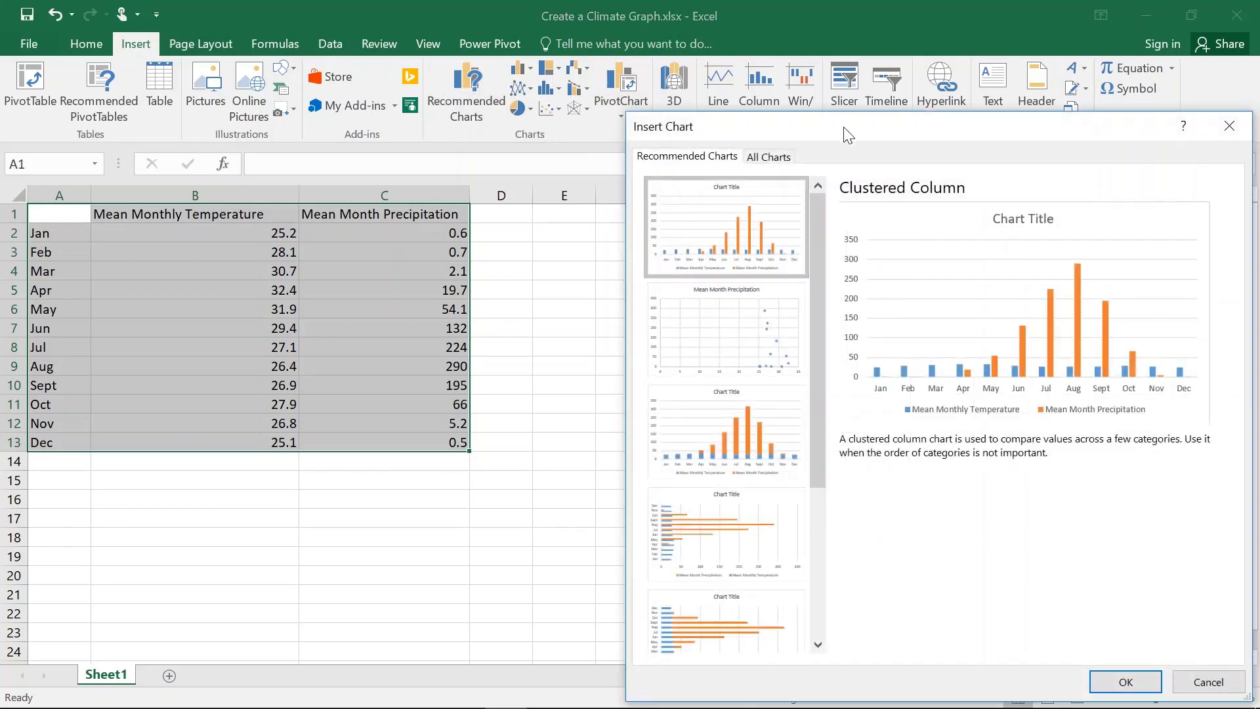
pyautogui.click(773, 157)
pyautogui.click(693, 525)
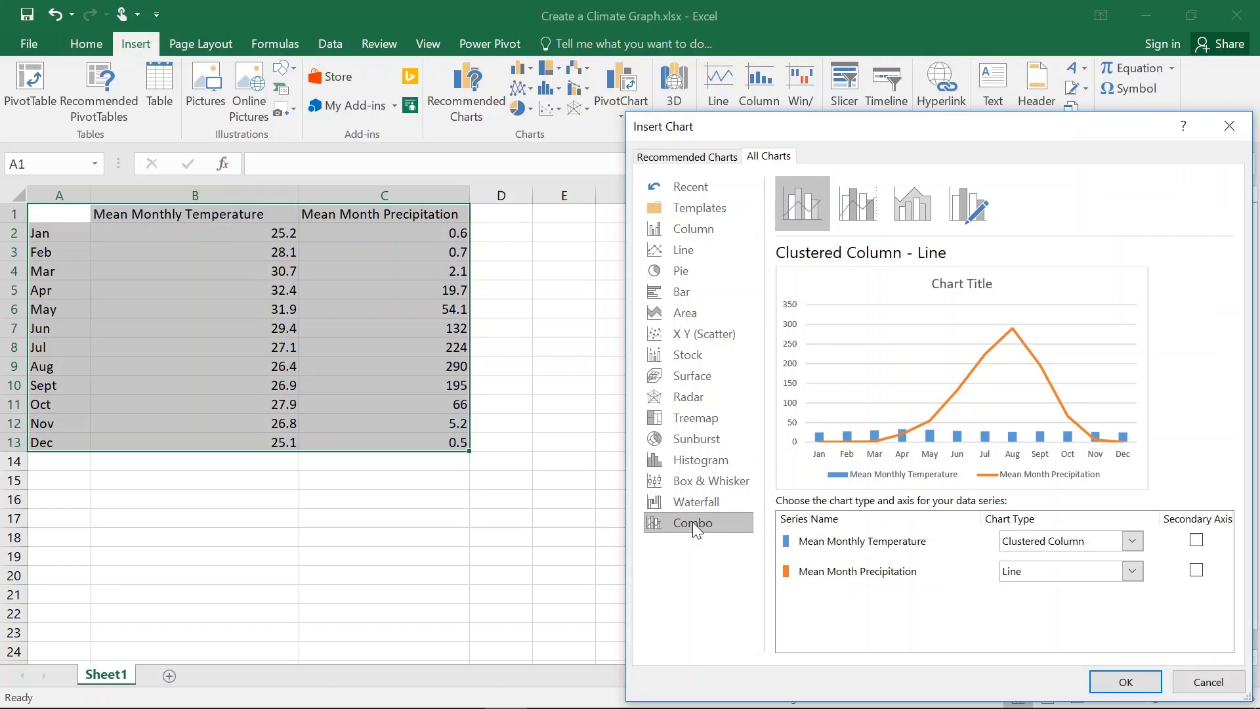
pyautogui.click(1236, 133)
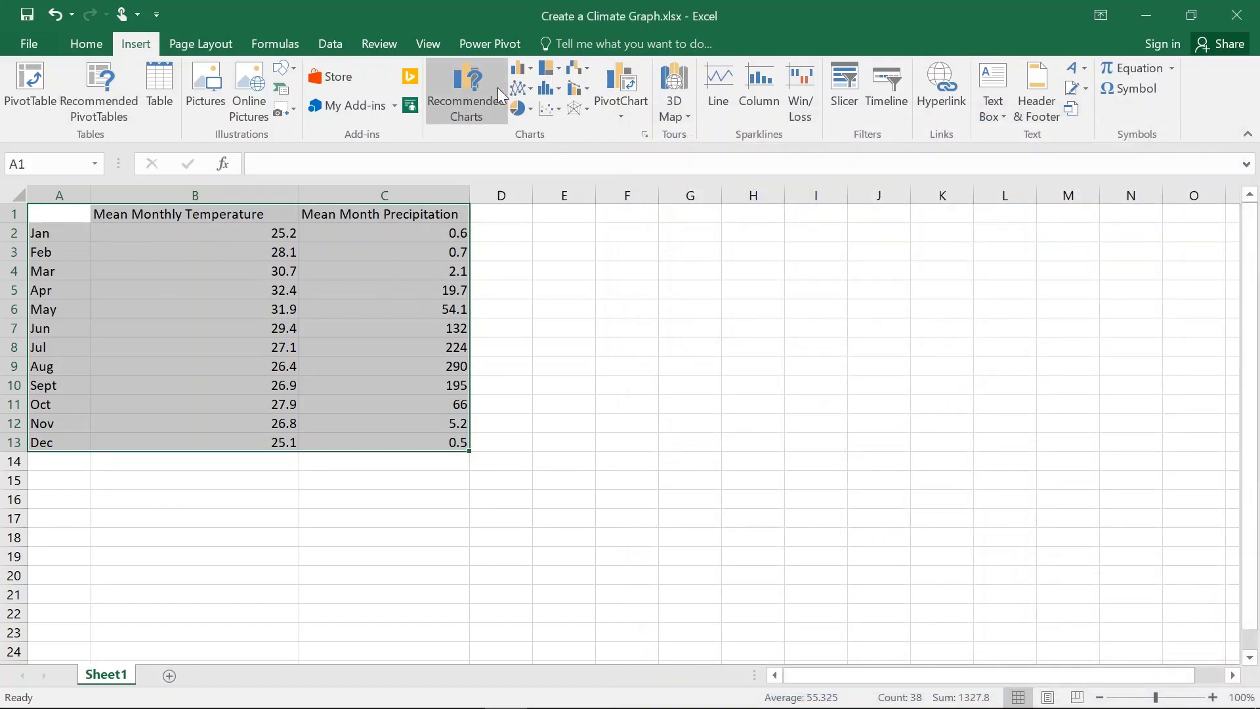
pyautogui.click(470, 109)
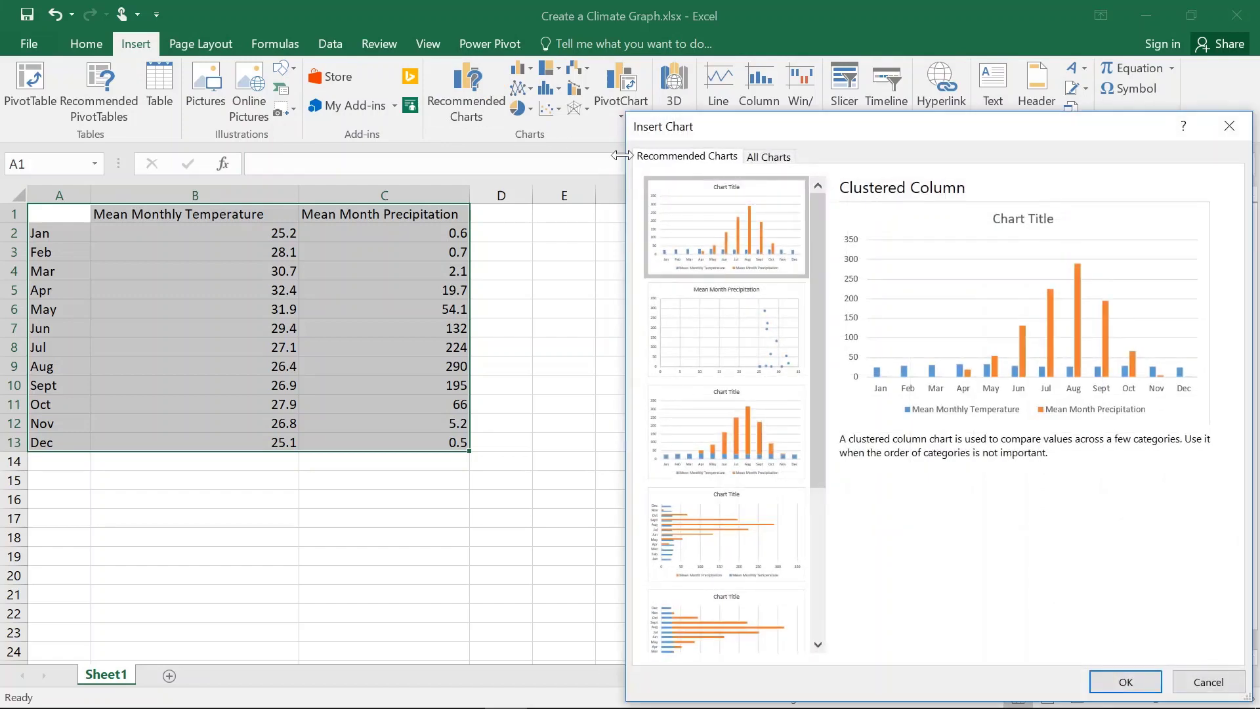
pyautogui.click(770, 158)
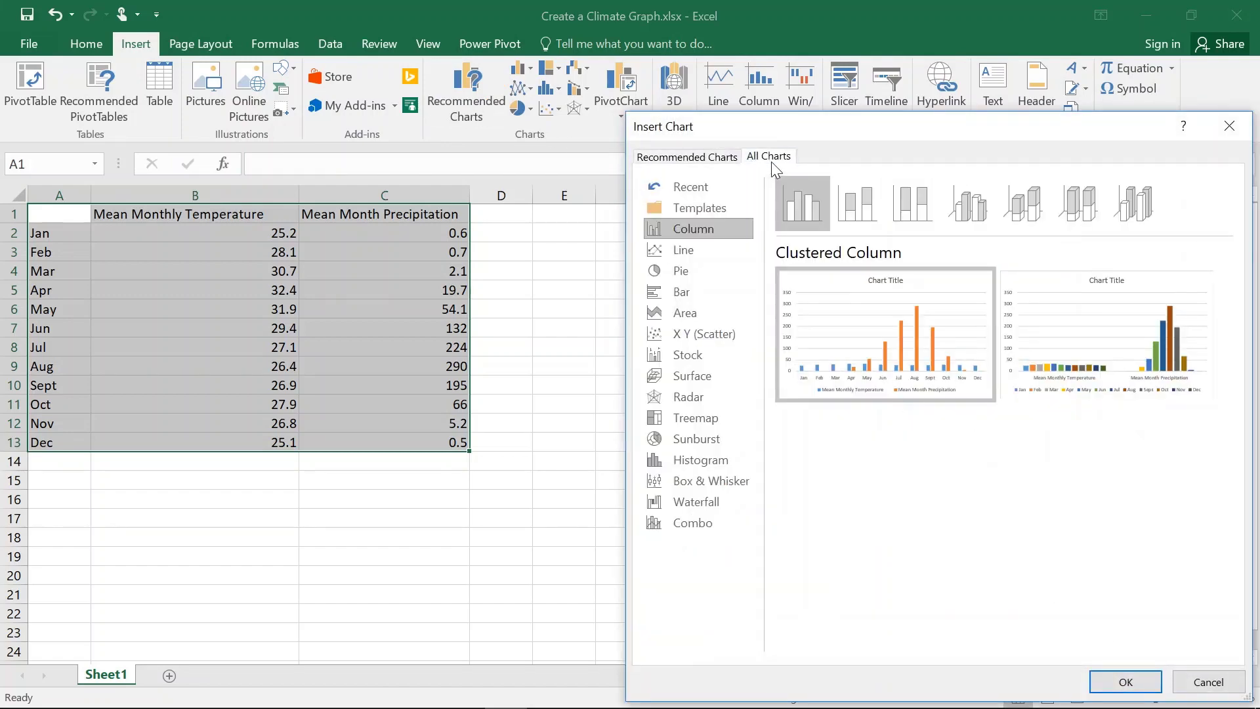
pyautogui.click(698, 523)
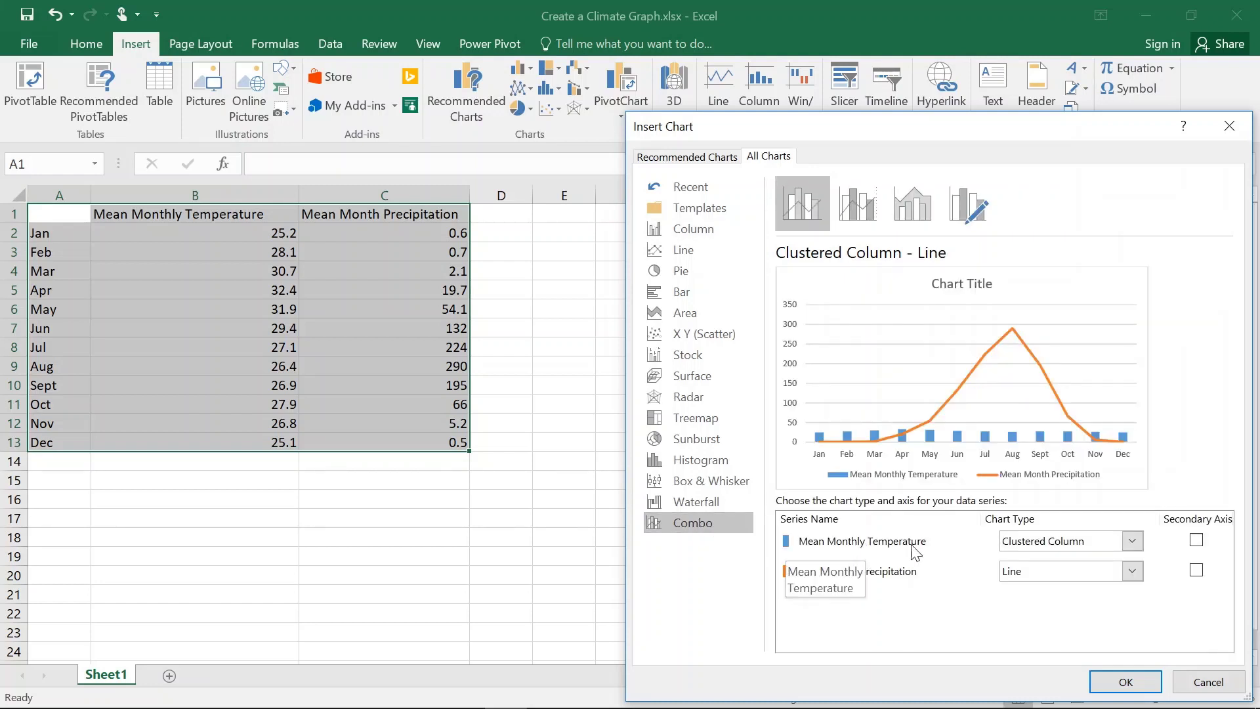
# Set temperature to Line and precipitation to Clustered Column on the secondary axis.
pyautogui.click(1126, 545)
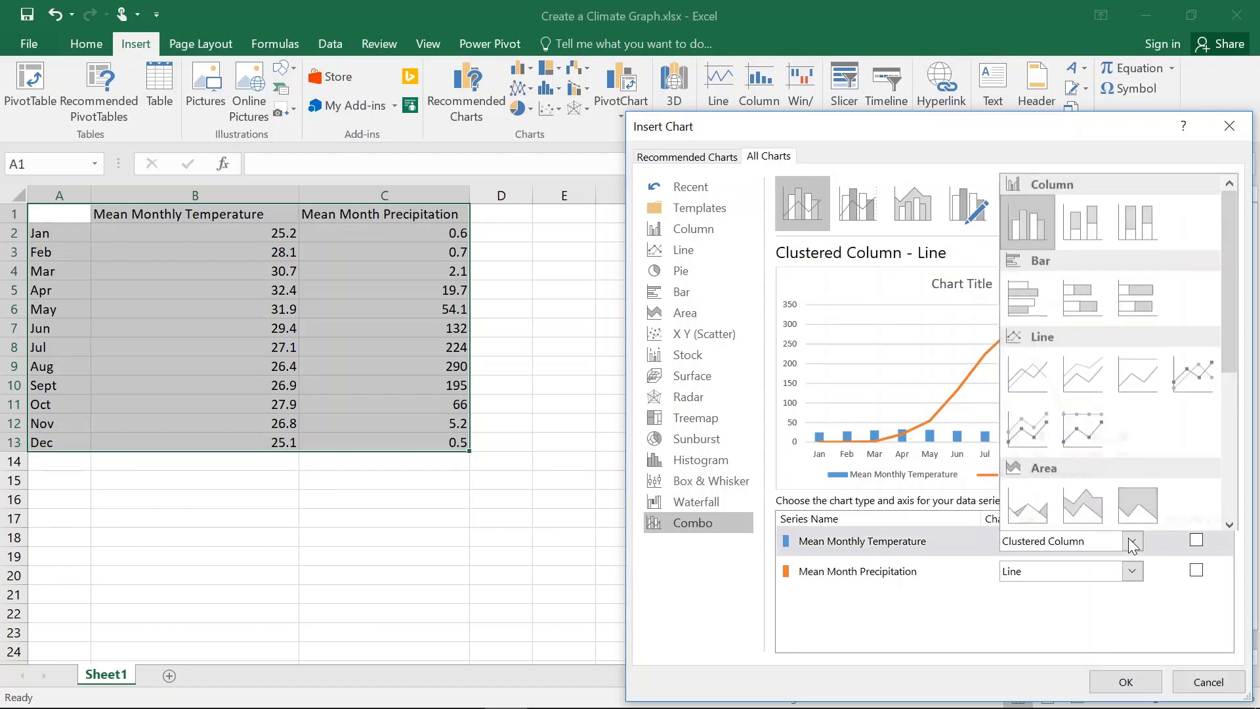
pyautogui.click(1032, 413)
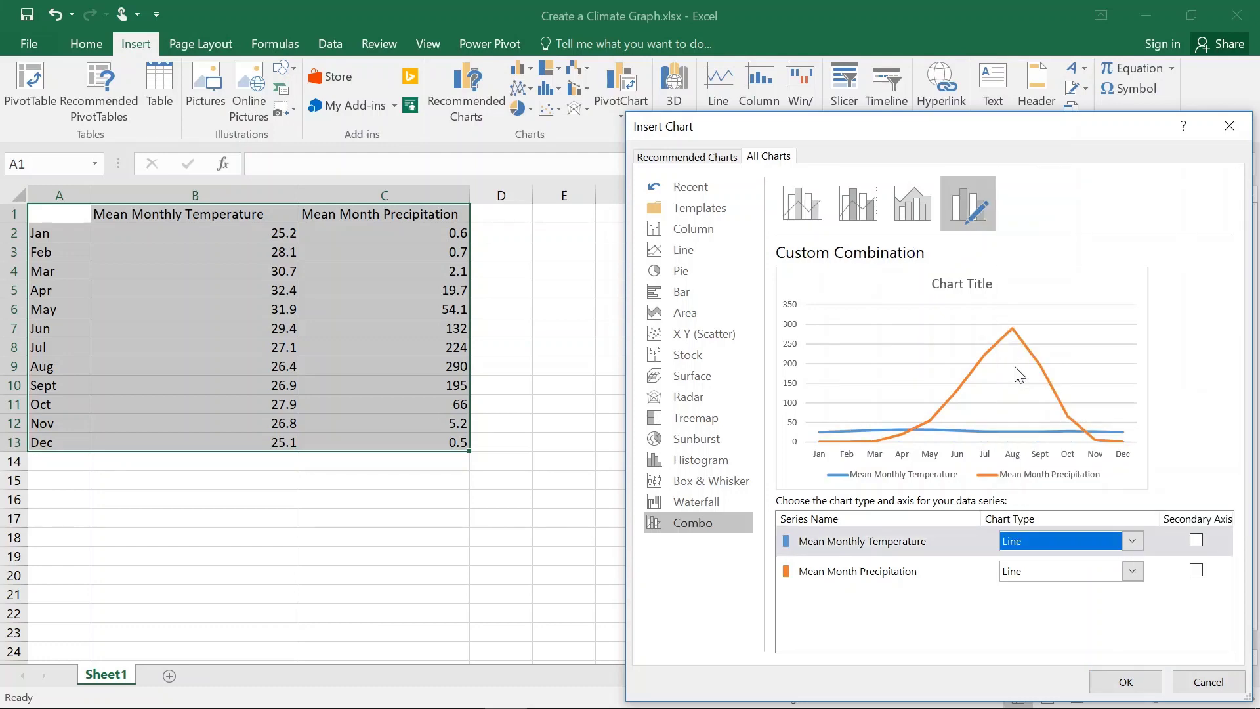
pyautogui.click(1132, 571)
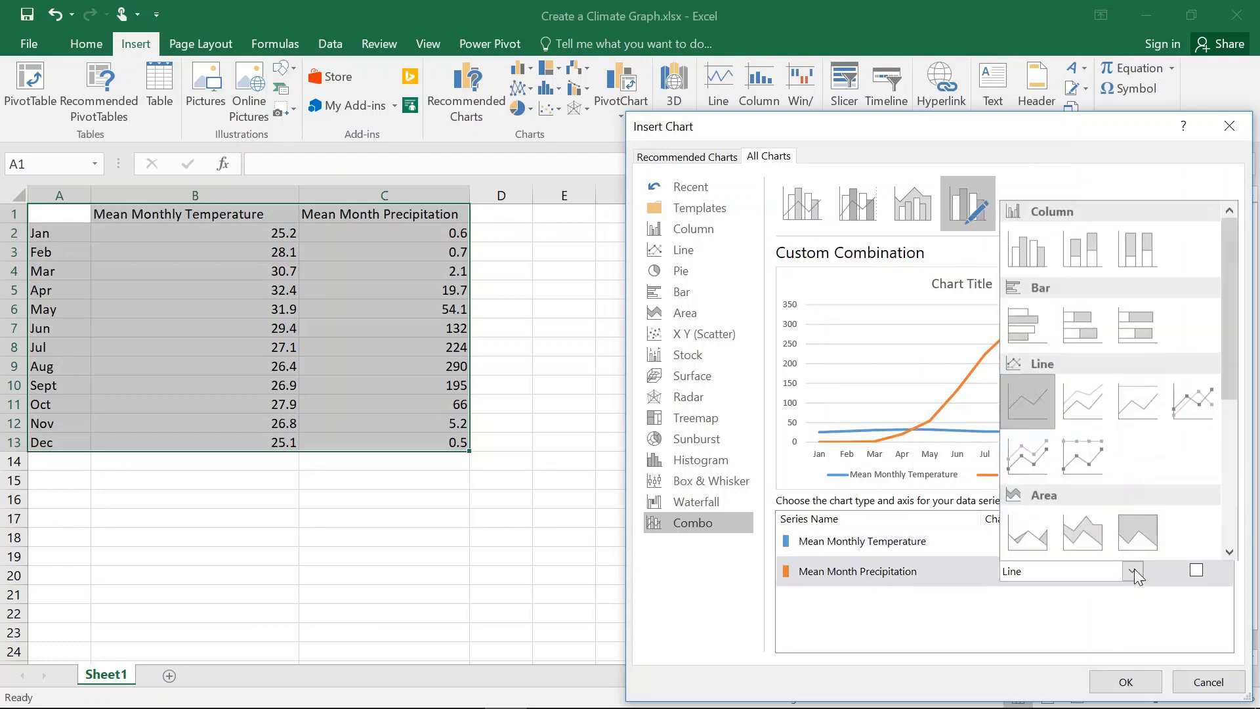
pyautogui.click(1033, 265)
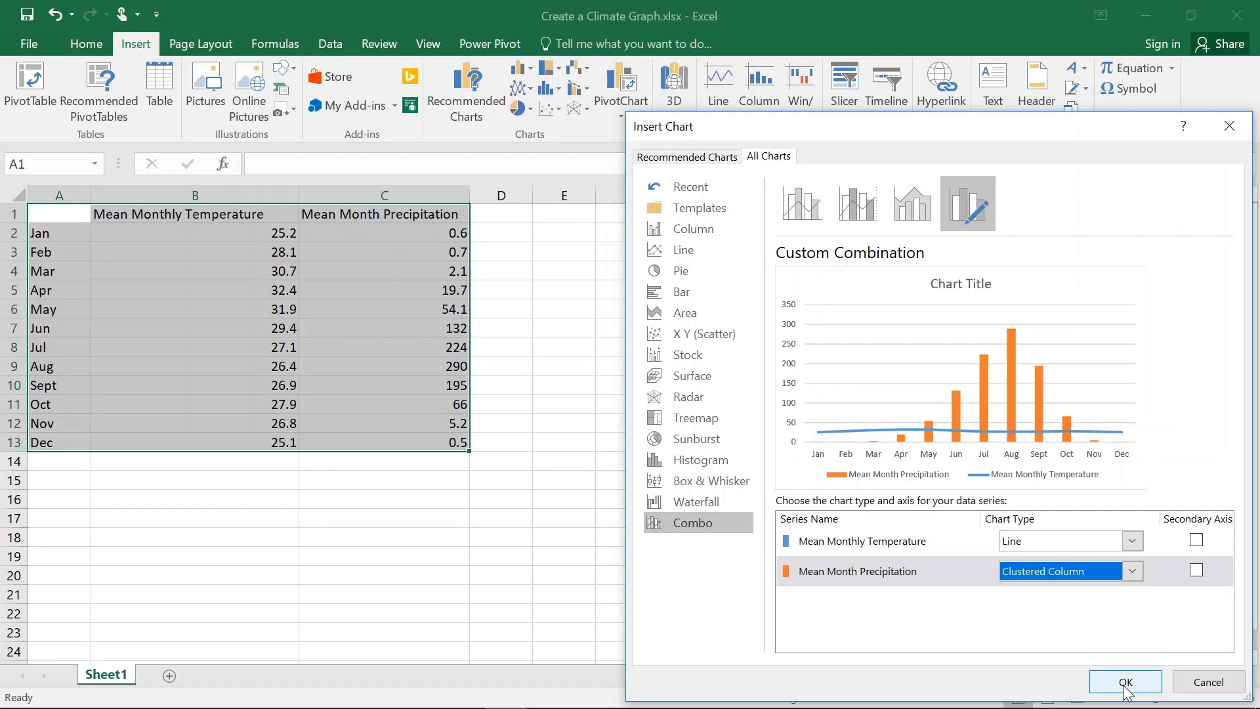
pyautogui.click(1195, 571)
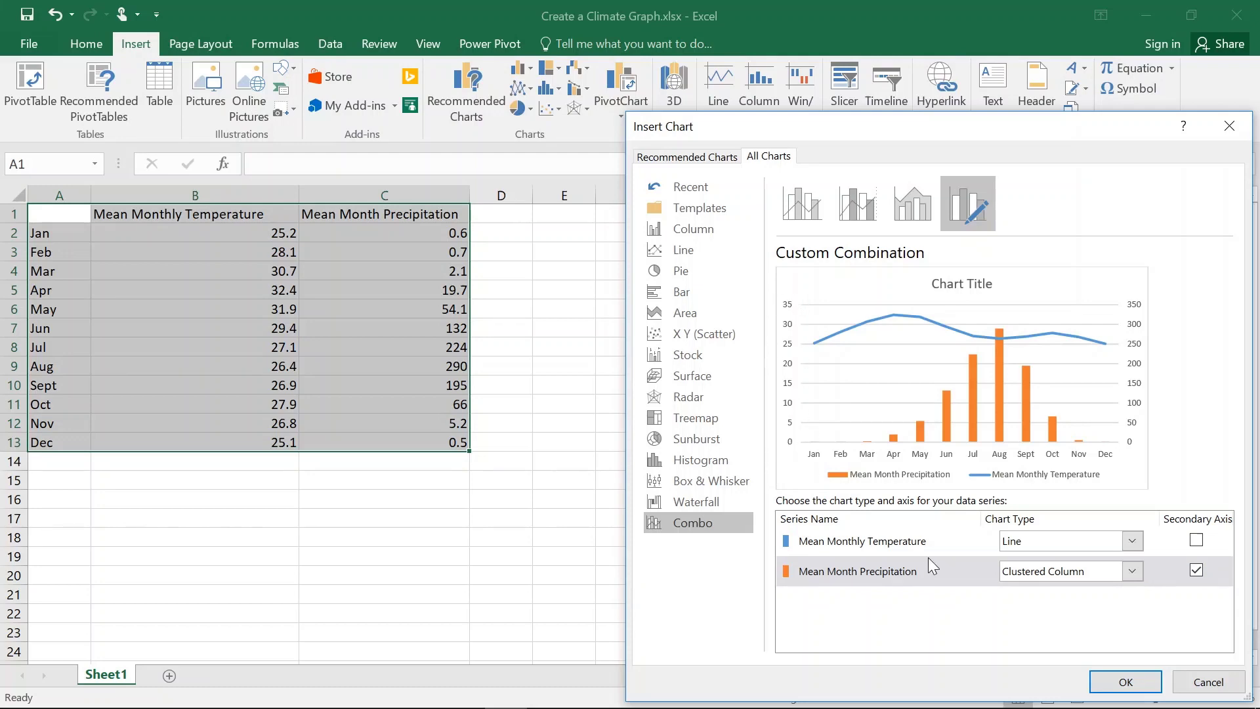
# Insert the combo chart, enlarge it, and title it 'Climate Graph for Bamako, Mali'.
pyautogui.click(1125, 682)
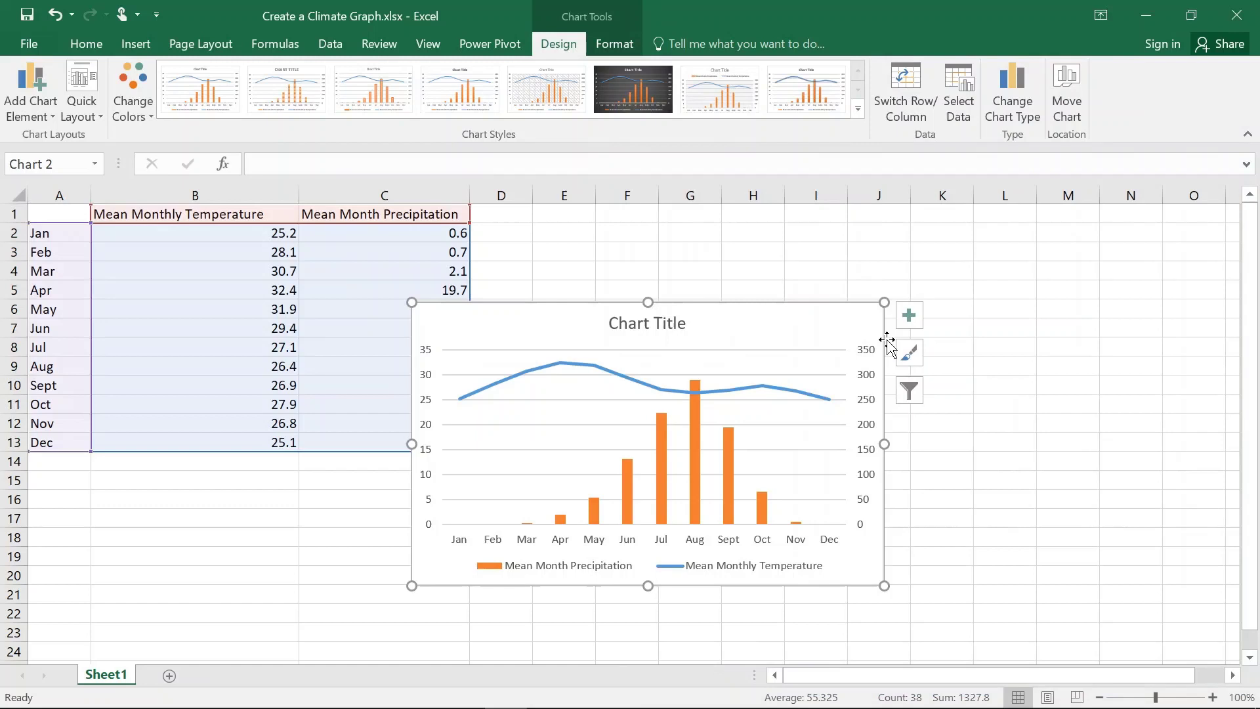
pyautogui.moveTo(884, 302); pyautogui.dragTo(978, 245)
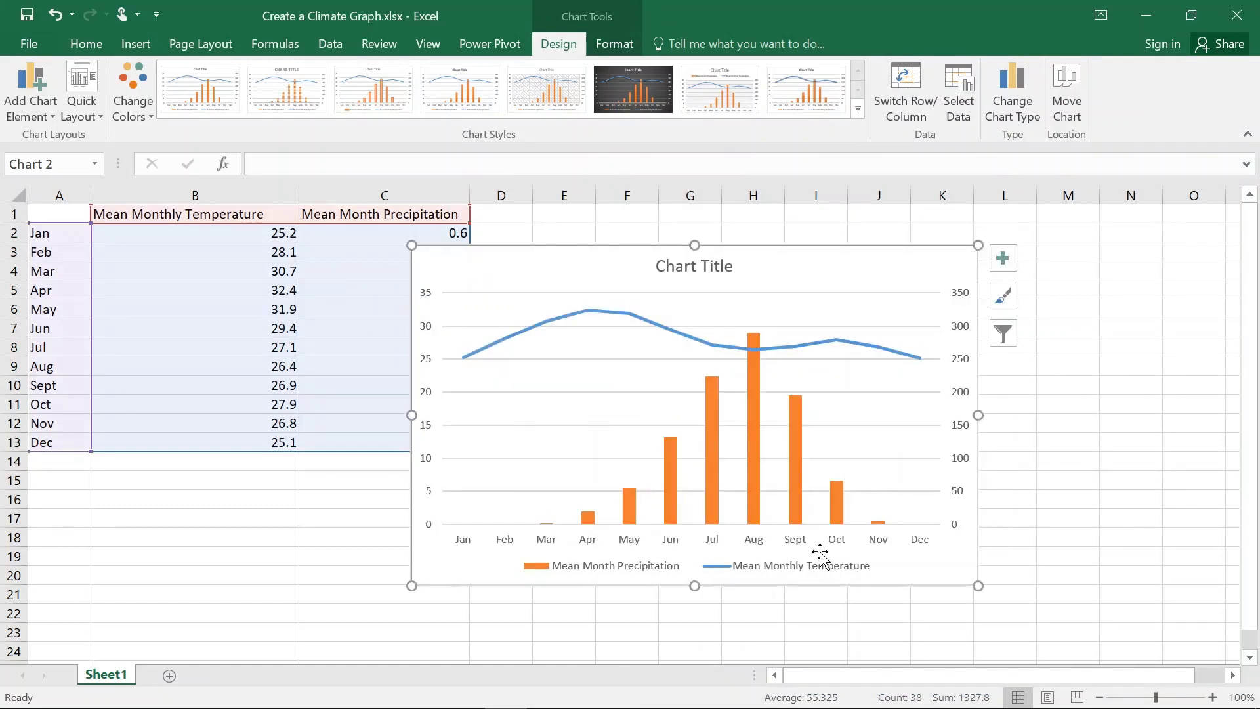
pyautogui.click(712, 267)
pyautogui.click(725, 266)
pyautogui.moveTo(725, 266); pyautogui.dragTo(669, 262)
pyautogui.write('Cl')
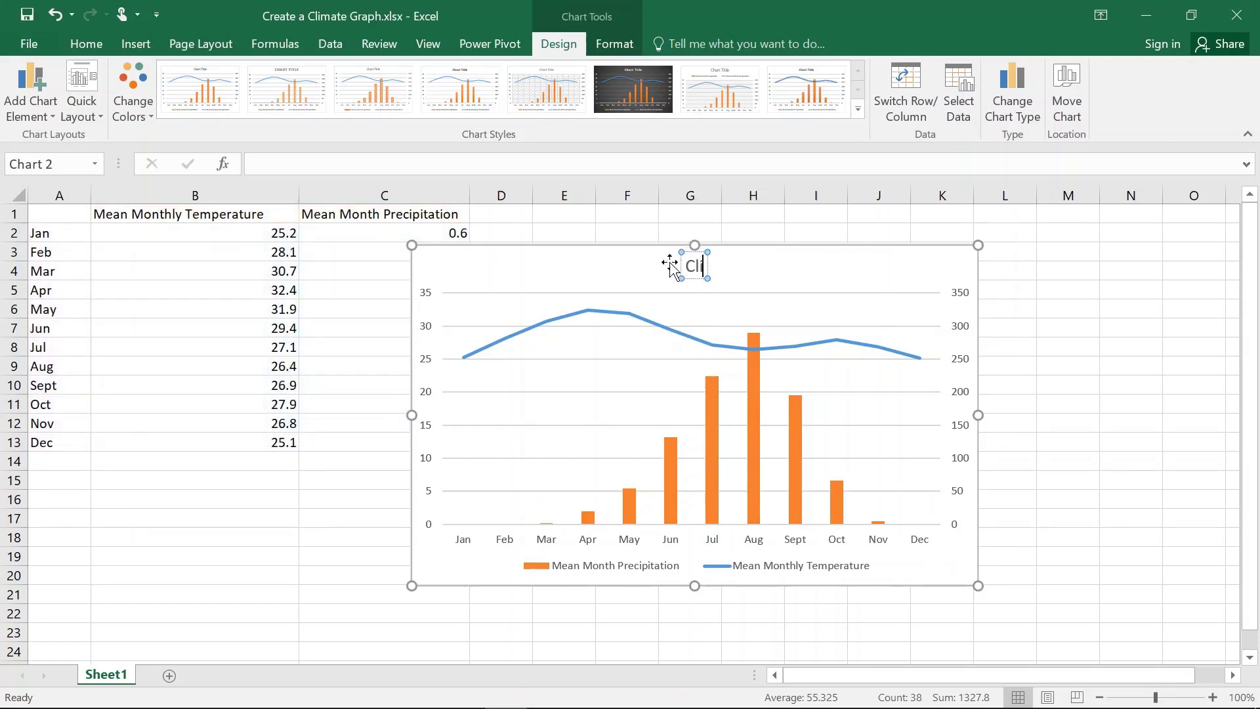
pyautogui.write('imate Grap')
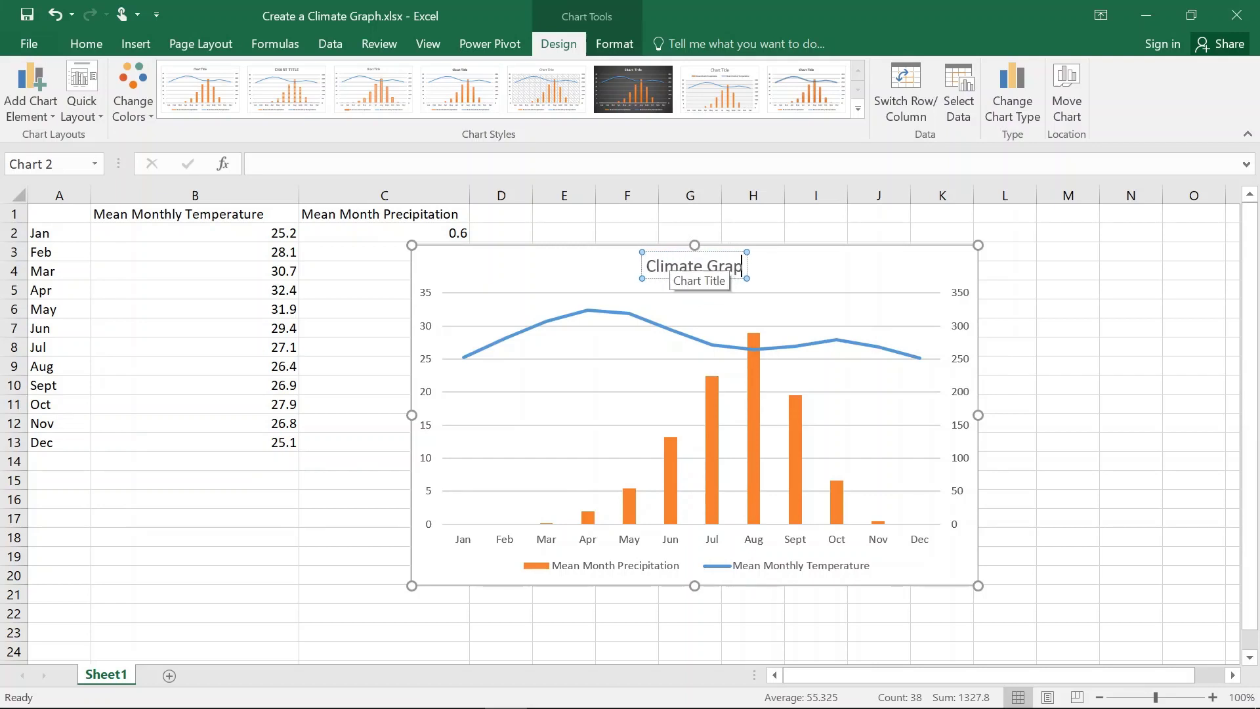
pyautogui.write('h for')
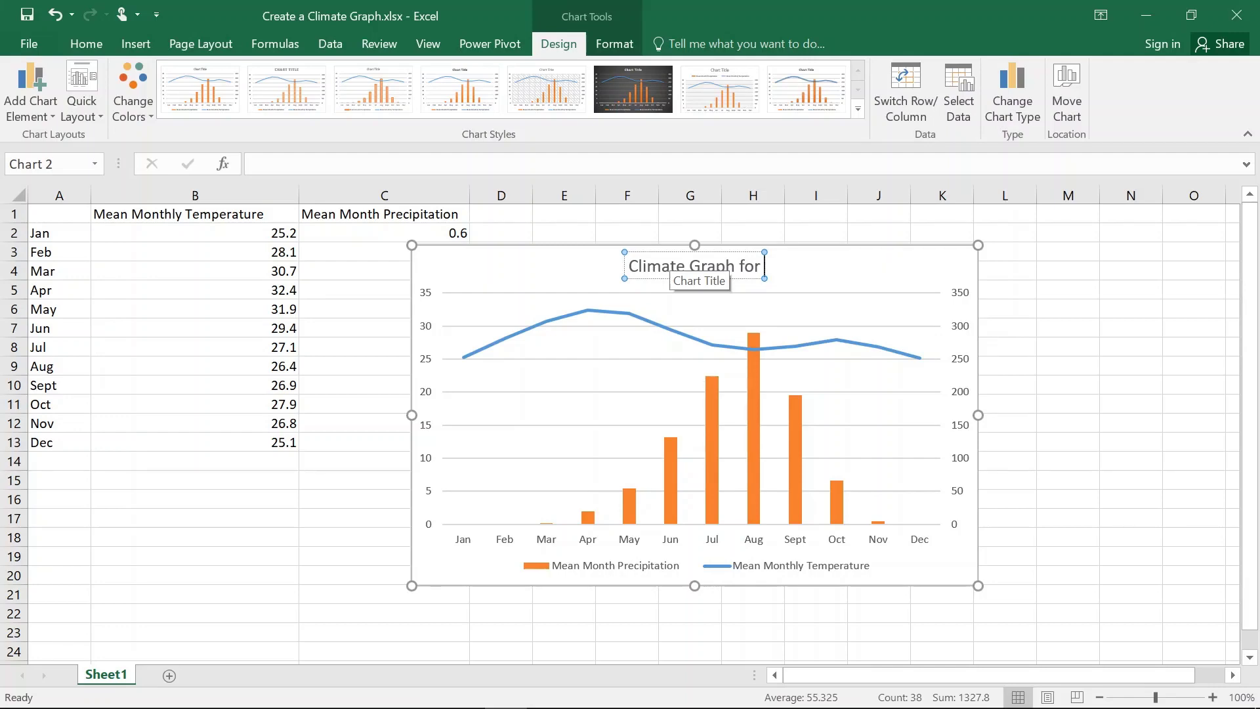
pyautogui.write('Bamako')
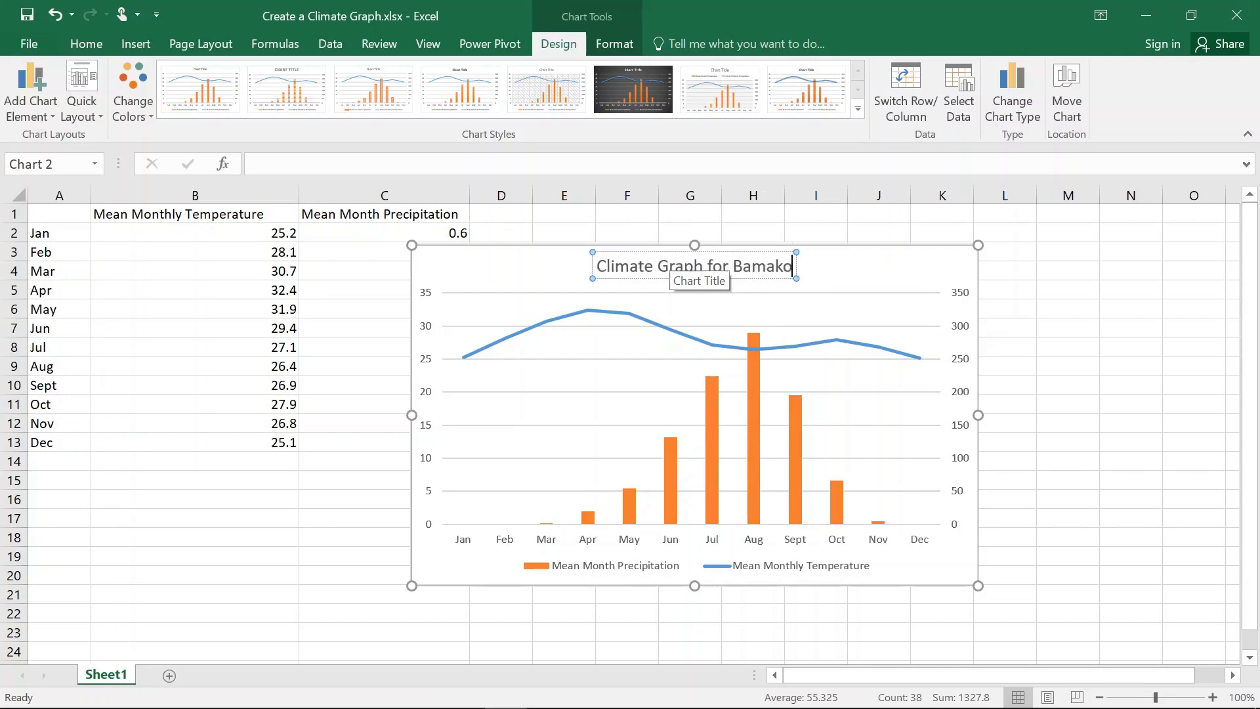
pyautogui.write(', Mali')
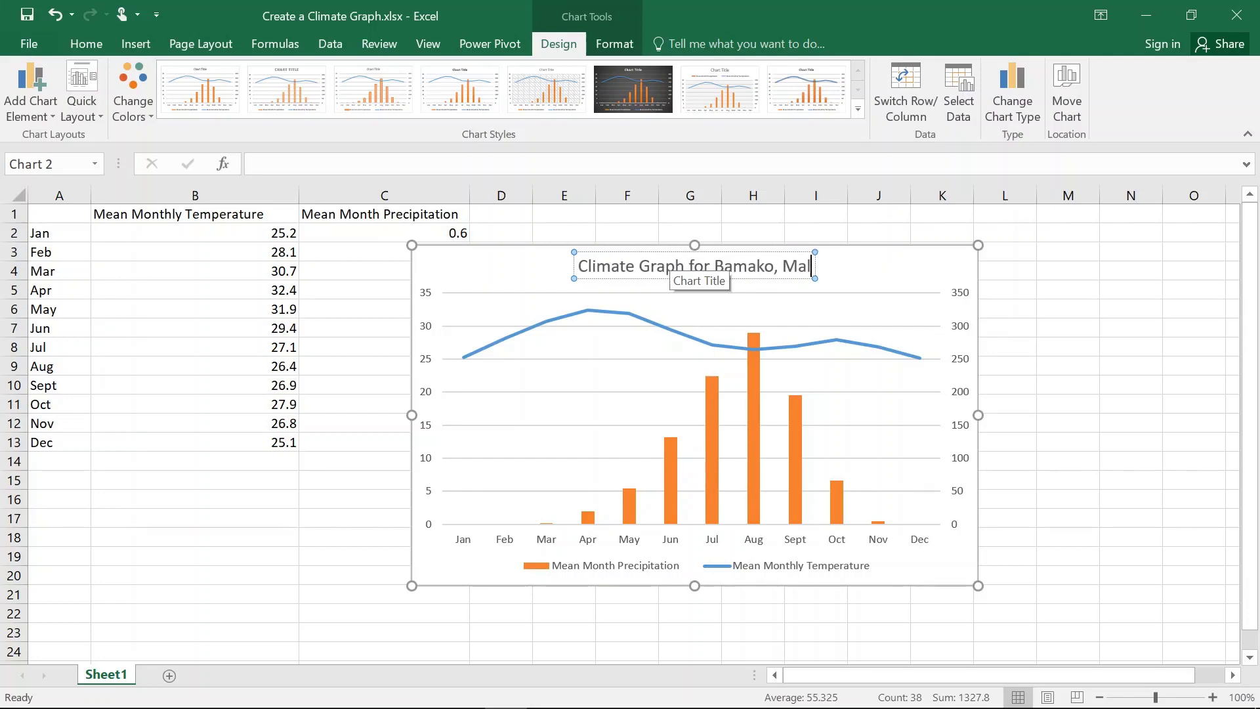
# Add axis titles to both the primary and secondary vertical axes.
pyautogui.click(881, 265)
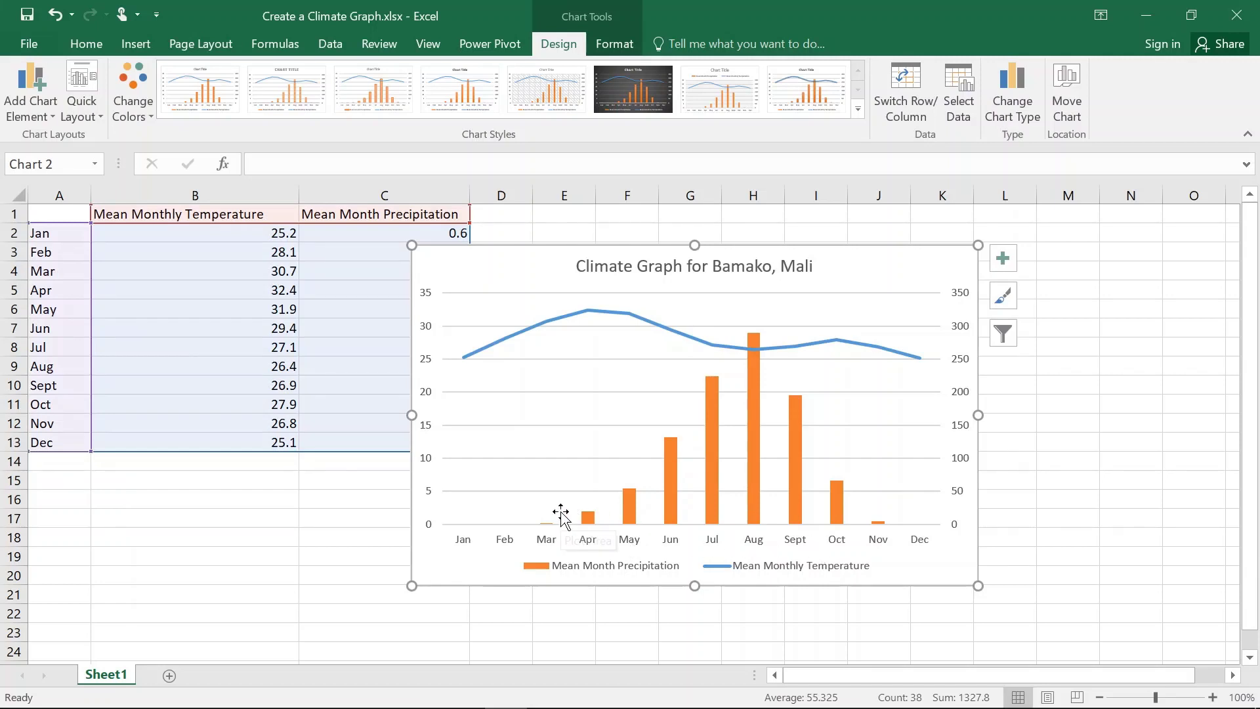
pyautogui.click(51, 114)
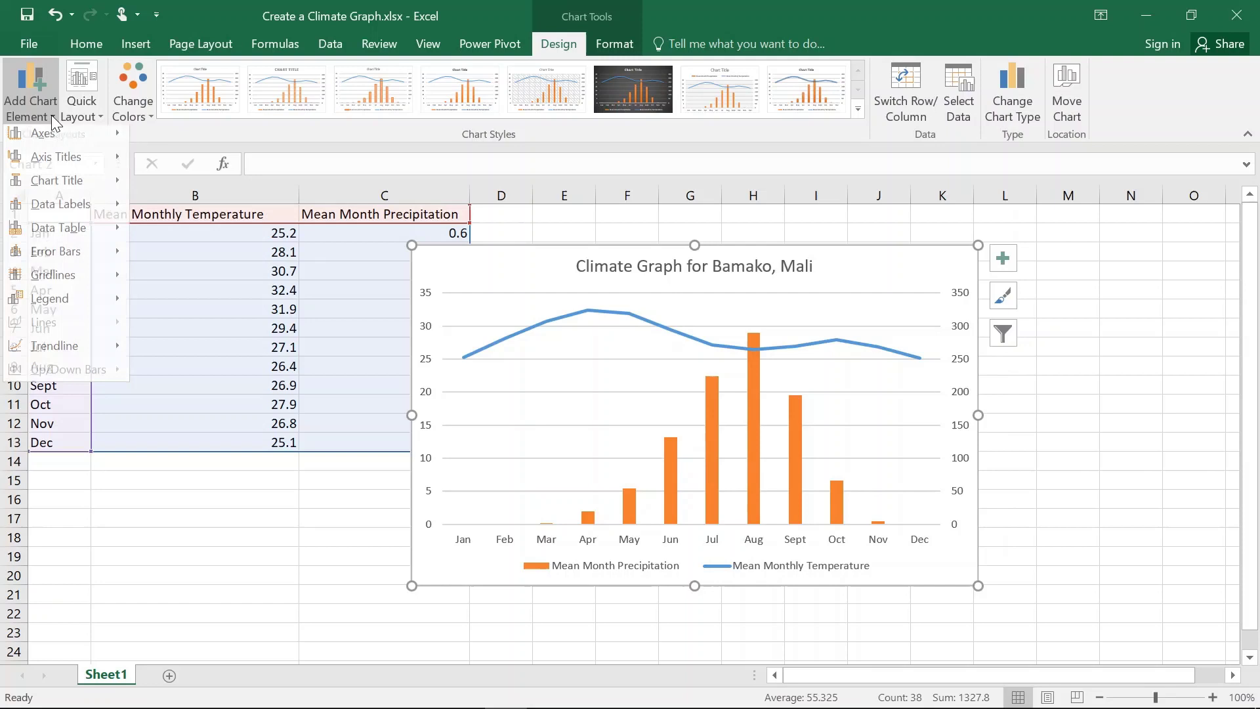
pyautogui.moveTo(63, 152)
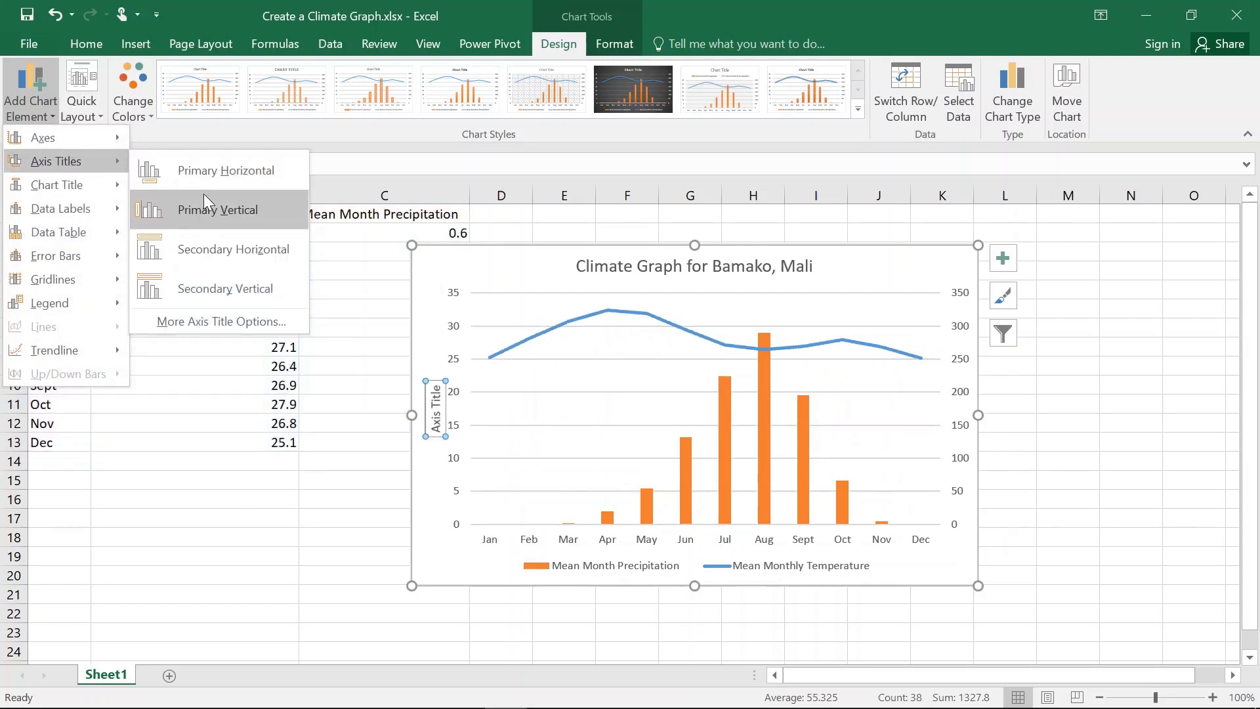
pyautogui.click(205, 200)
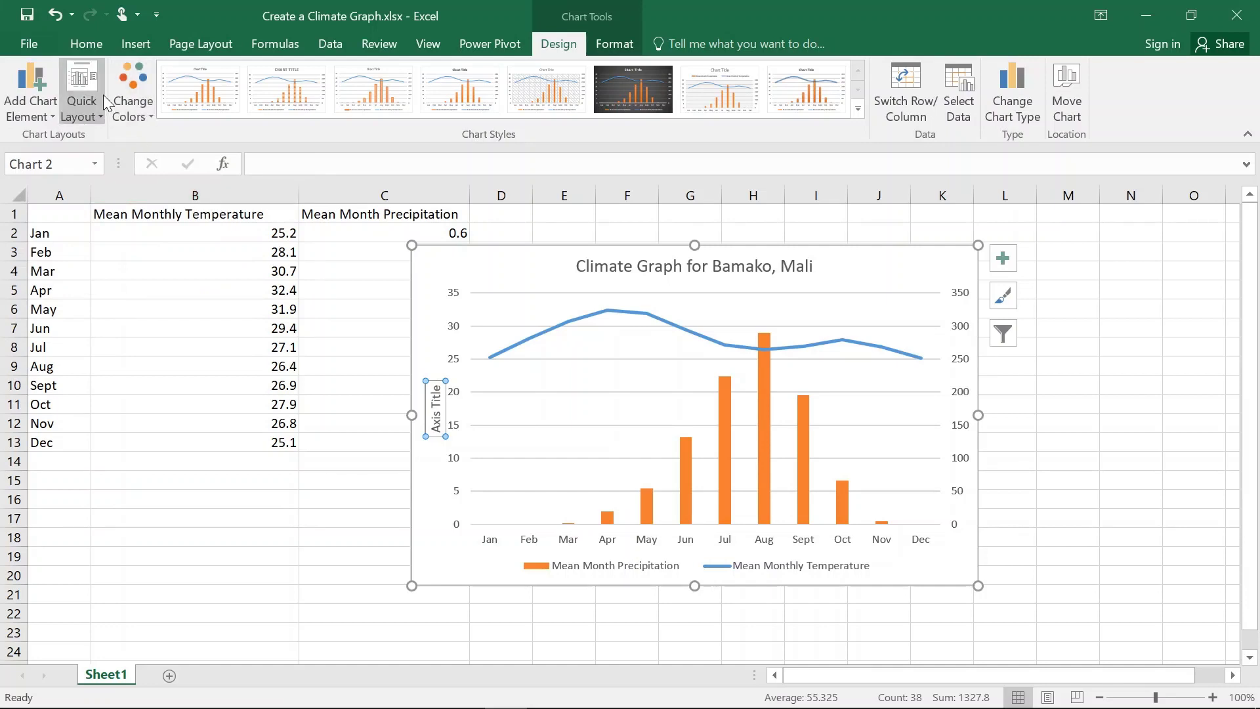
pyautogui.click(48, 84)
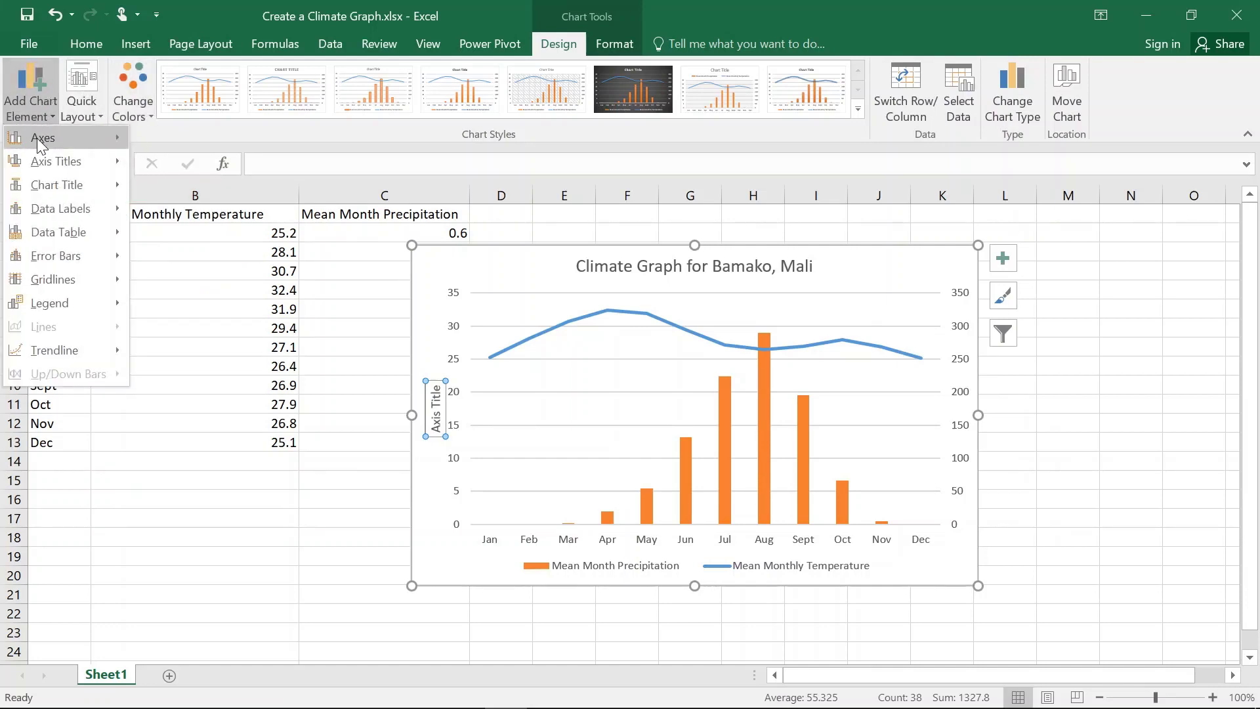
pyautogui.moveTo(49, 165)
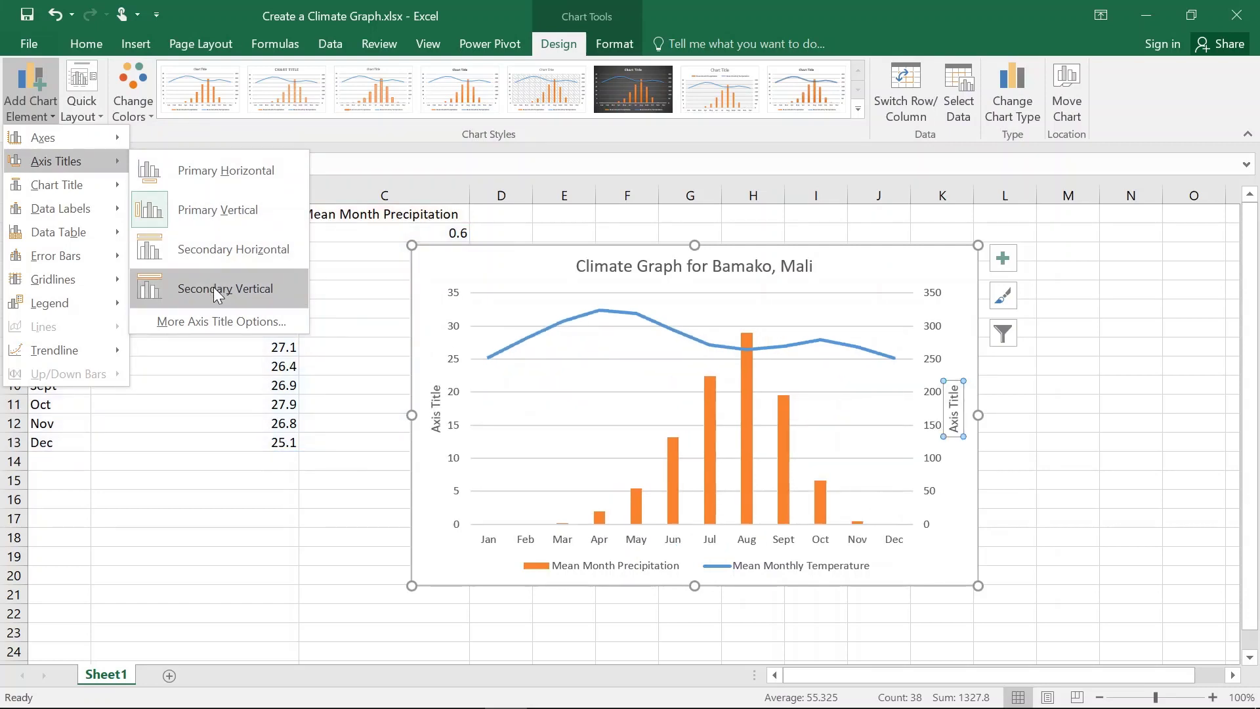
pyautogui.click(215, 289)
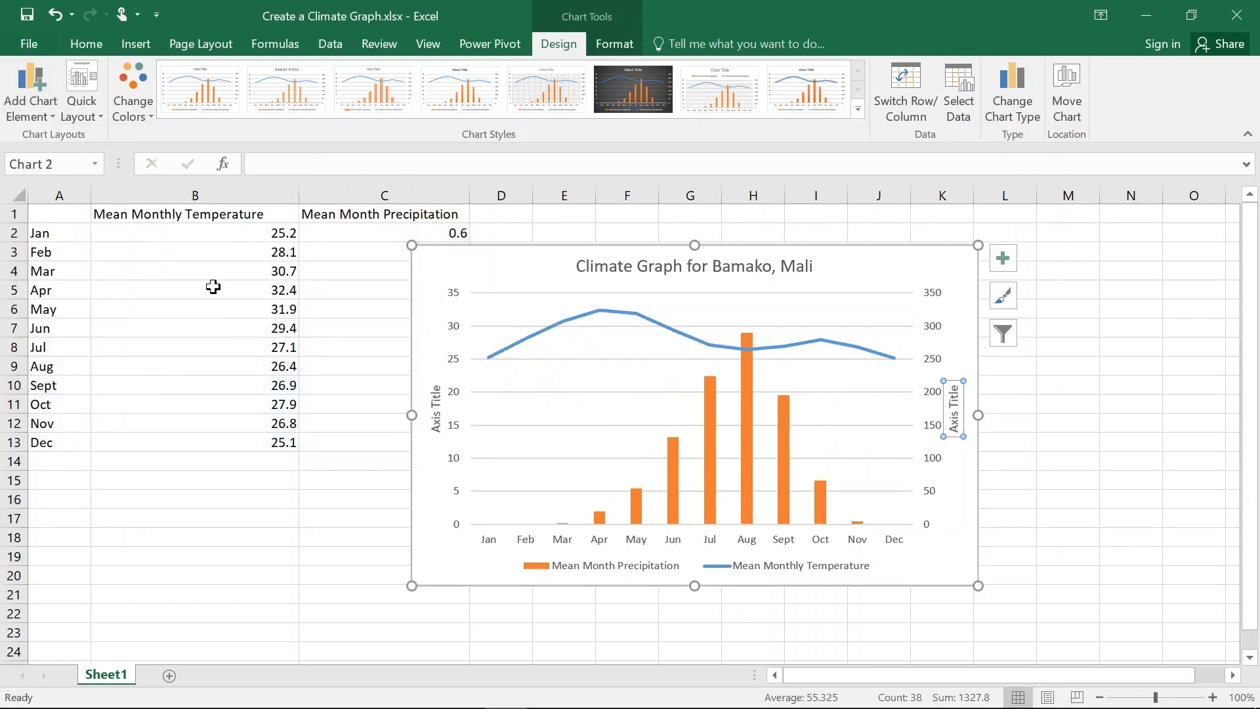
# Enter 'Mean Monthly Temperature' as the left axis title, then append ' (C'.
pyautogui.click(435, 427)
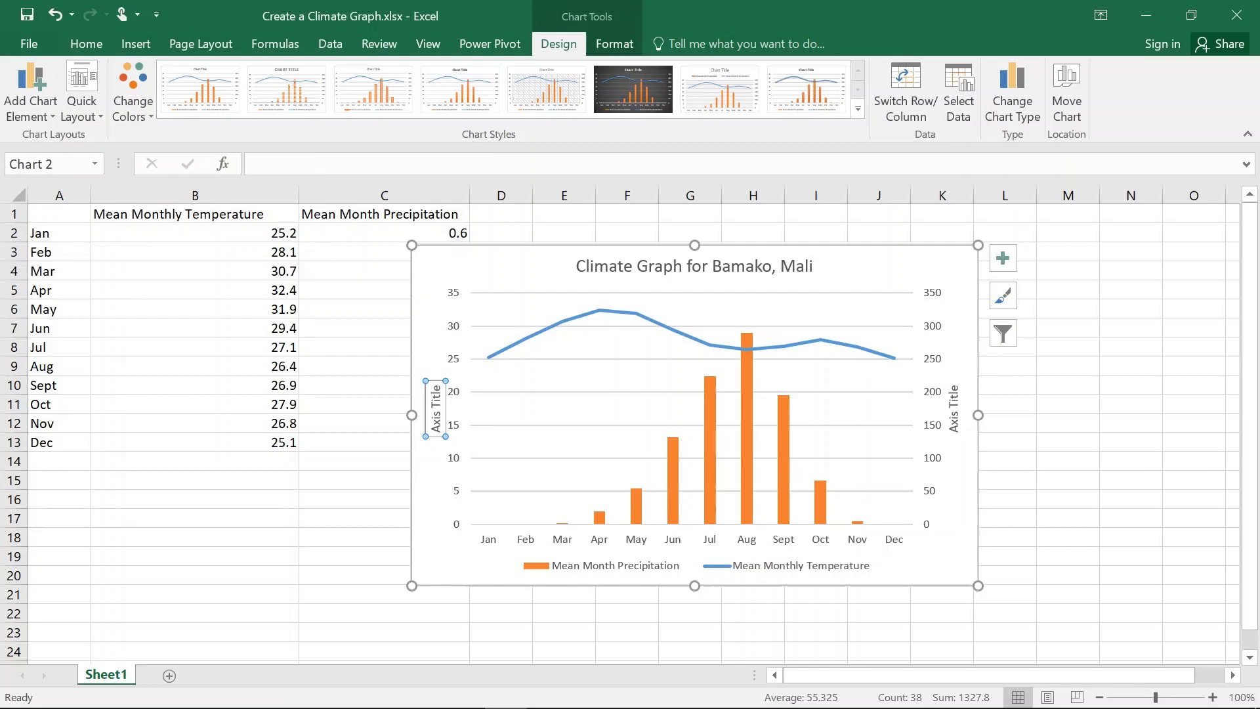
pyautogui.click(256, 164)
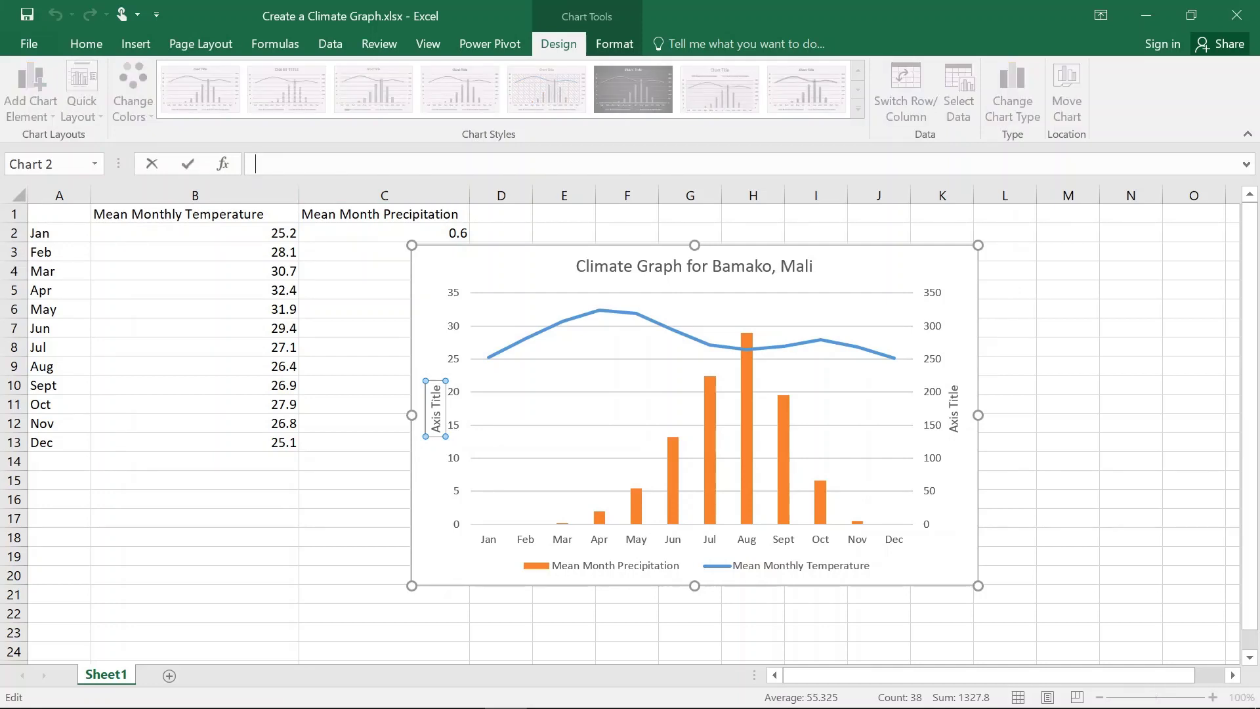
pyautogui.write('Mean Monthly Temp')
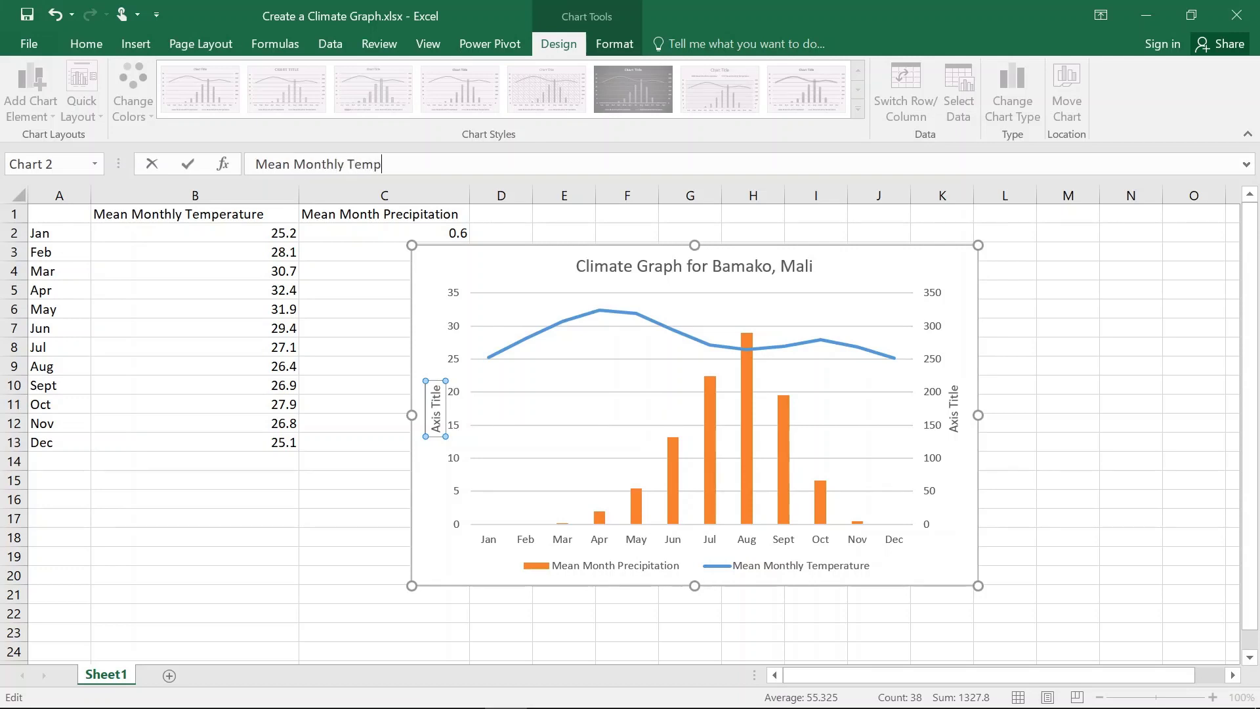
pyautogui.write('erature')
pyautogui.press('Return')
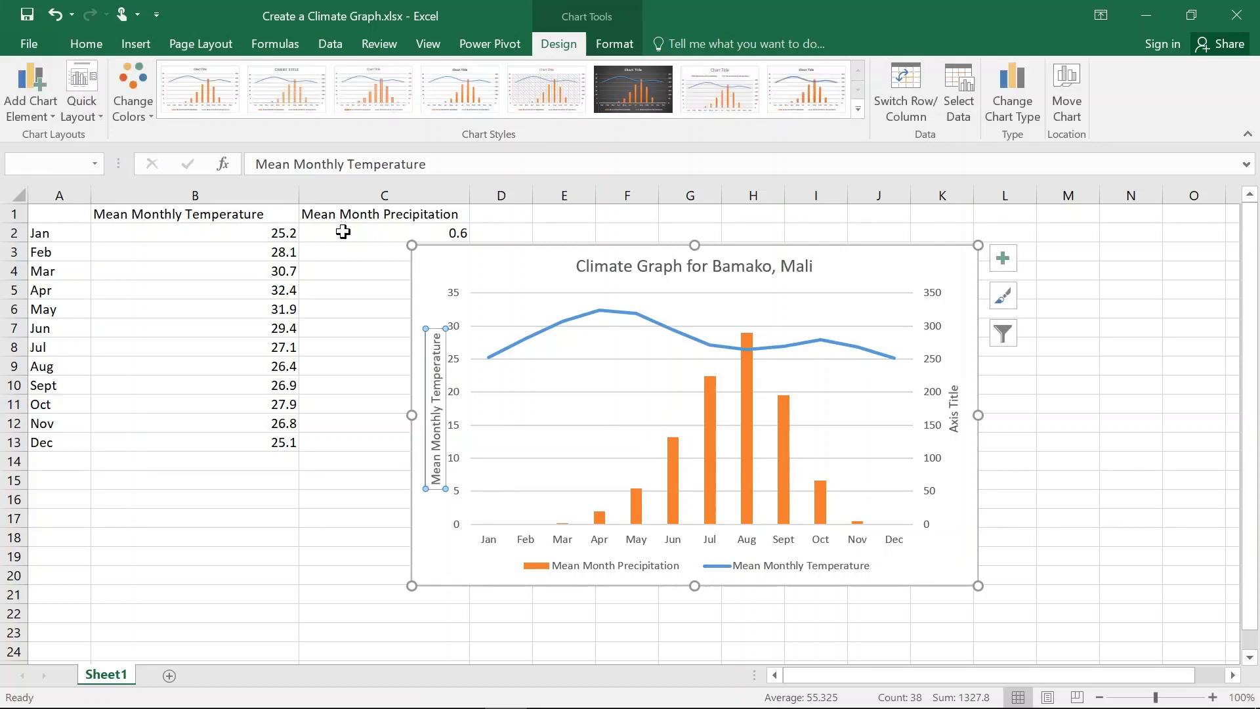
pyautogui.click(434, 164)
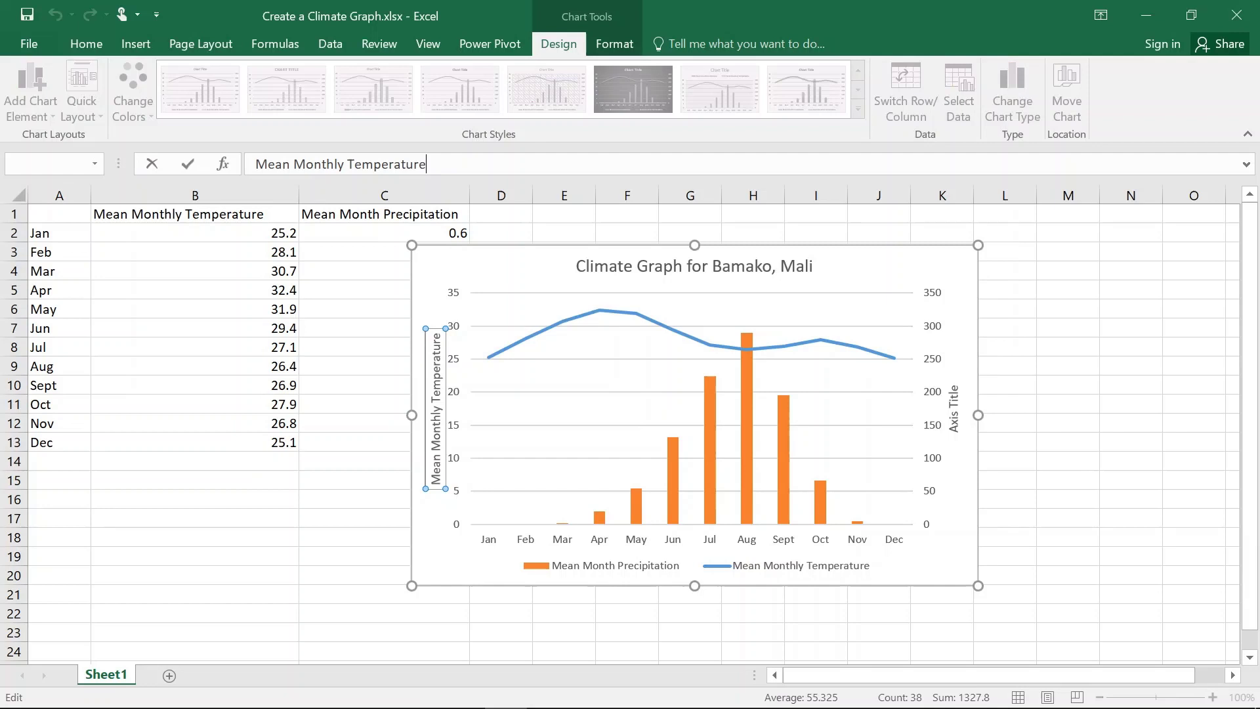
pyautogui.write('(C')
# Insert a superscript zero as the degree mark, fix the C, and commit 'Mean Monthly Temperature (C°)'.
pyautogui.click(143, 50)
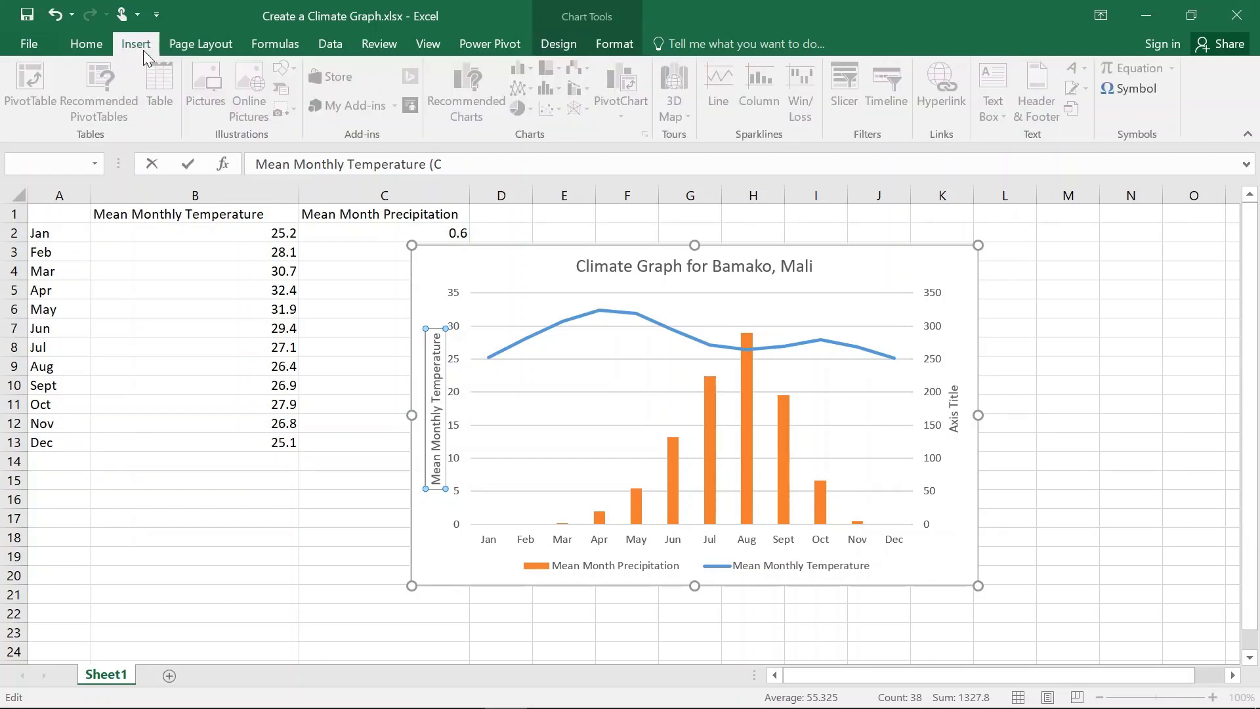
pyautogui.click(1130, 89)
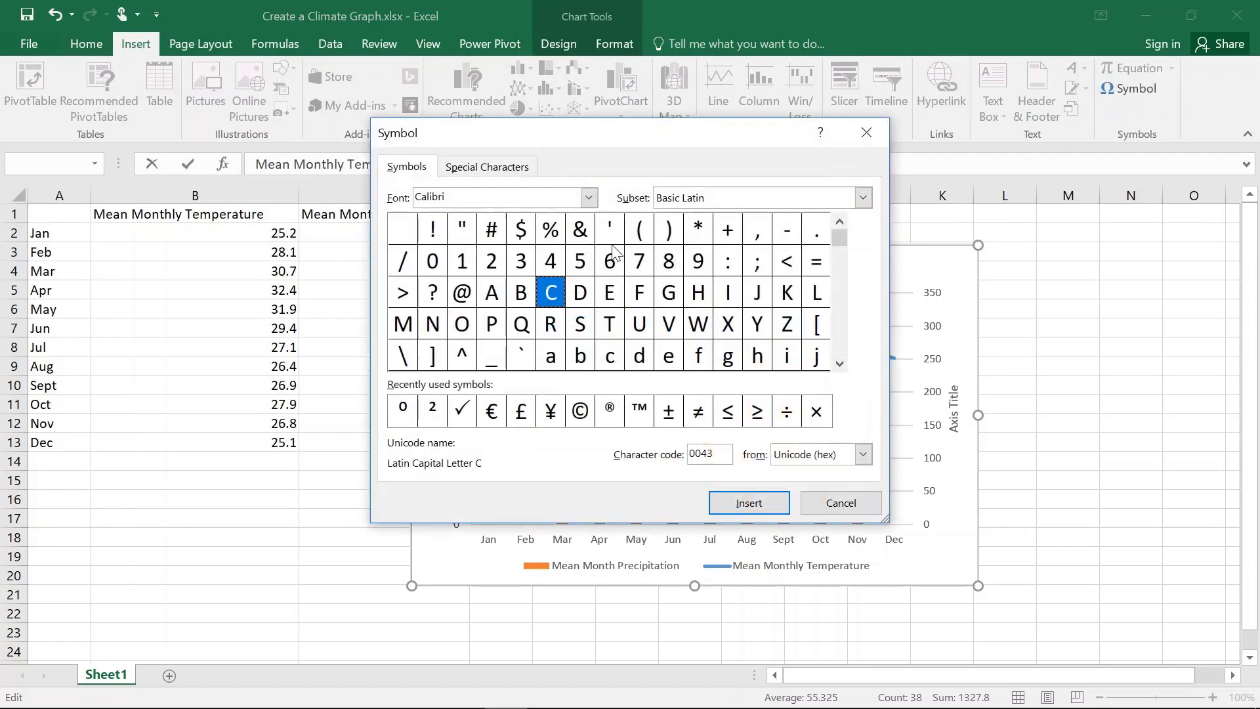
pyautogui.click(405, 413)
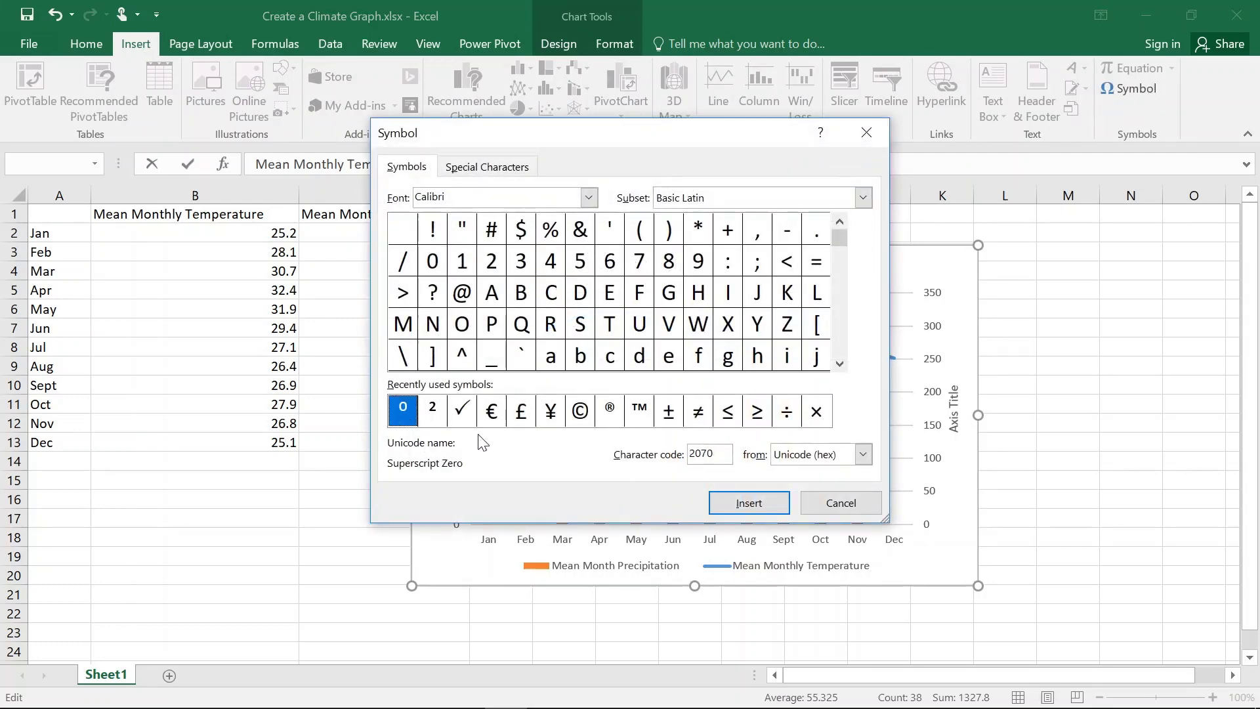
pyautogui.click(741, 502)
pyautogui.click(831, 502)
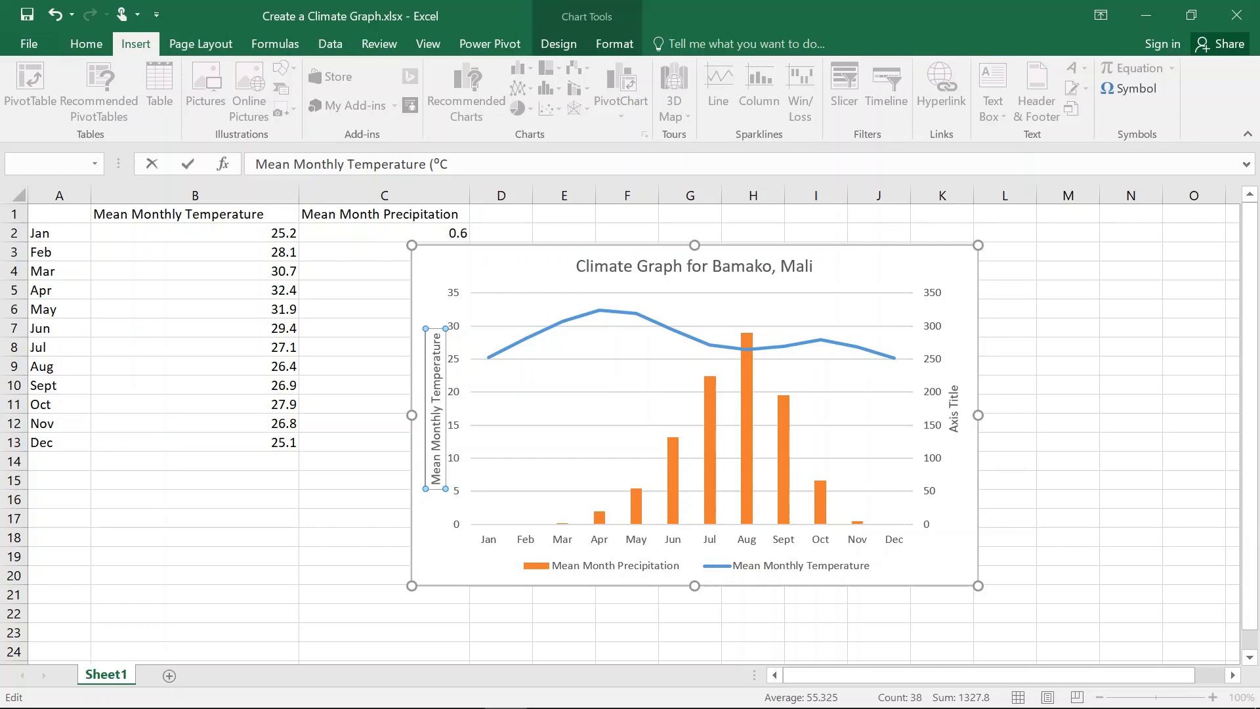
pyautogui.press('BackSpace')
pyautogui.write('C')
pyautogui.press('Return')
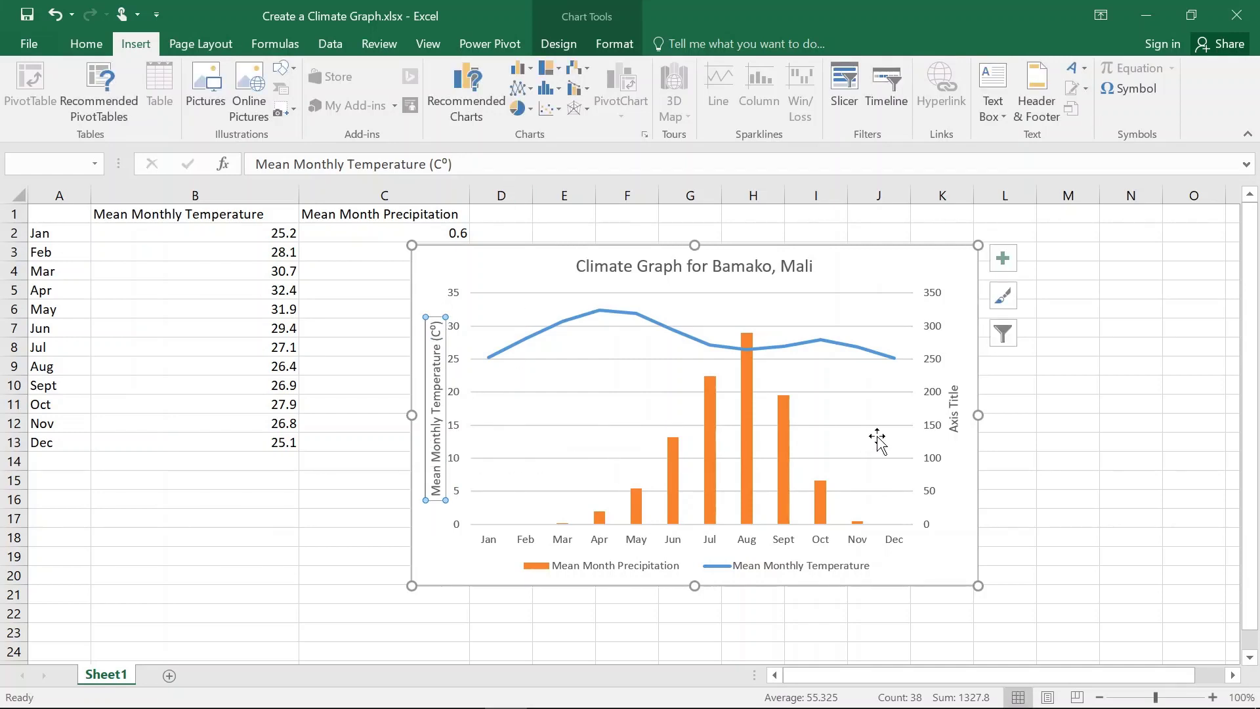
# Enter 'Mean Monthly Precipitation (mm)' as the right axis title.
pyautogui.click(953, 416)
pyautogui.click(256, 164)
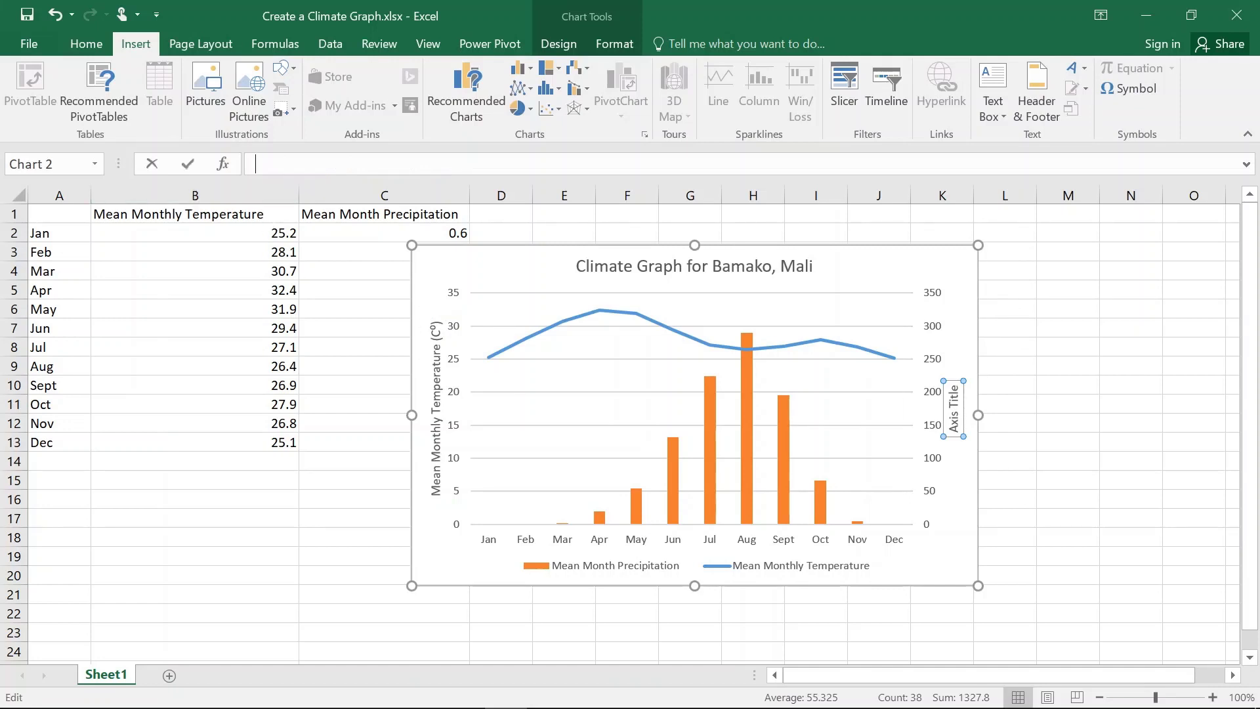
pyautogui.write('Mean M')
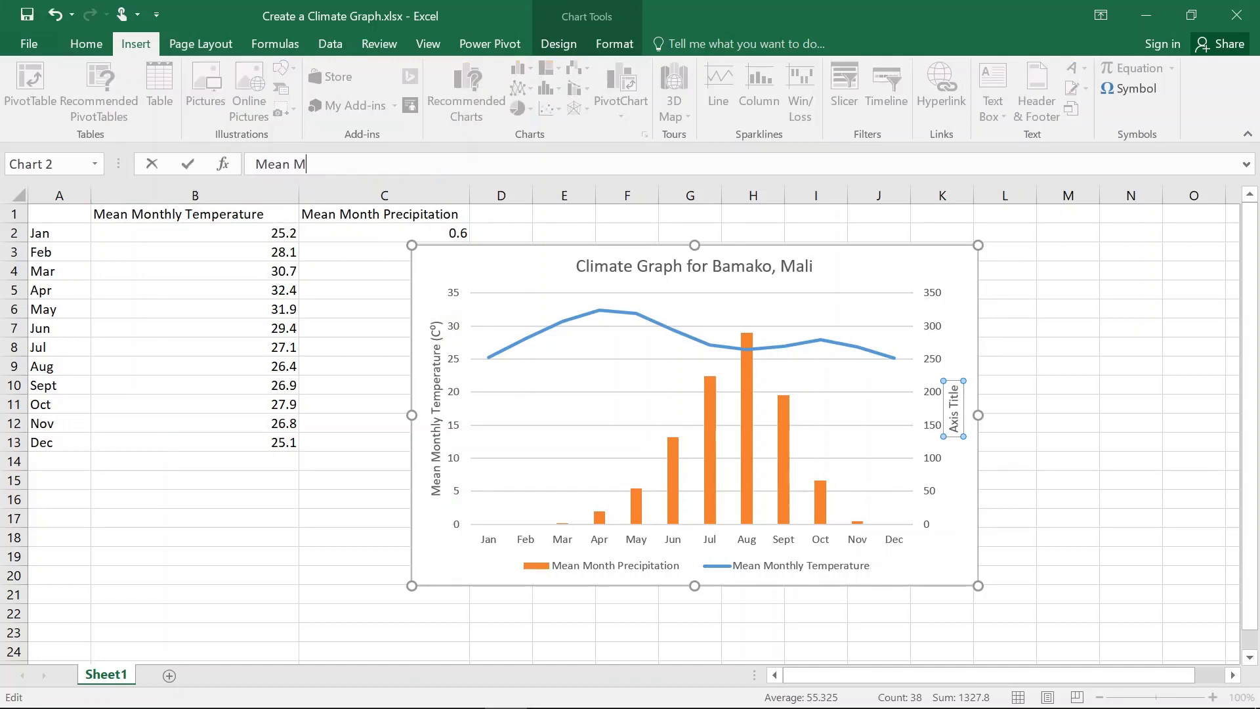
pyautogui.write('onthly Precipitation (mm)')
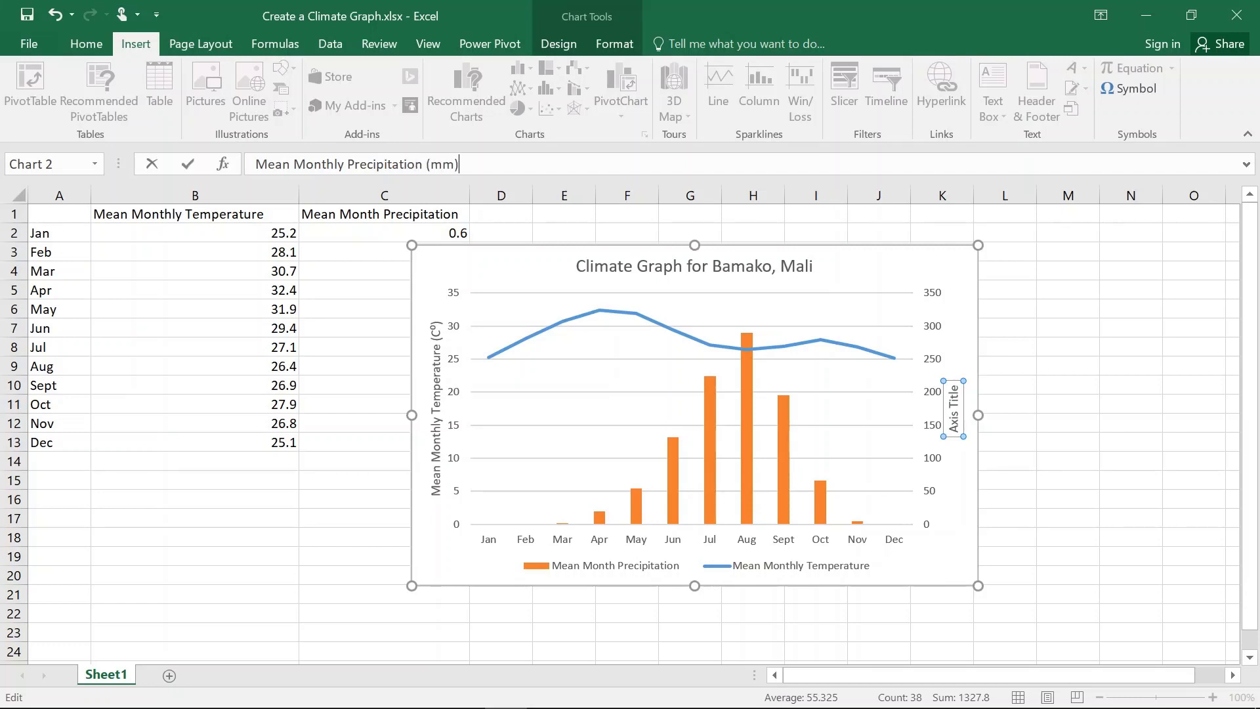
pyautogui.press('Return')
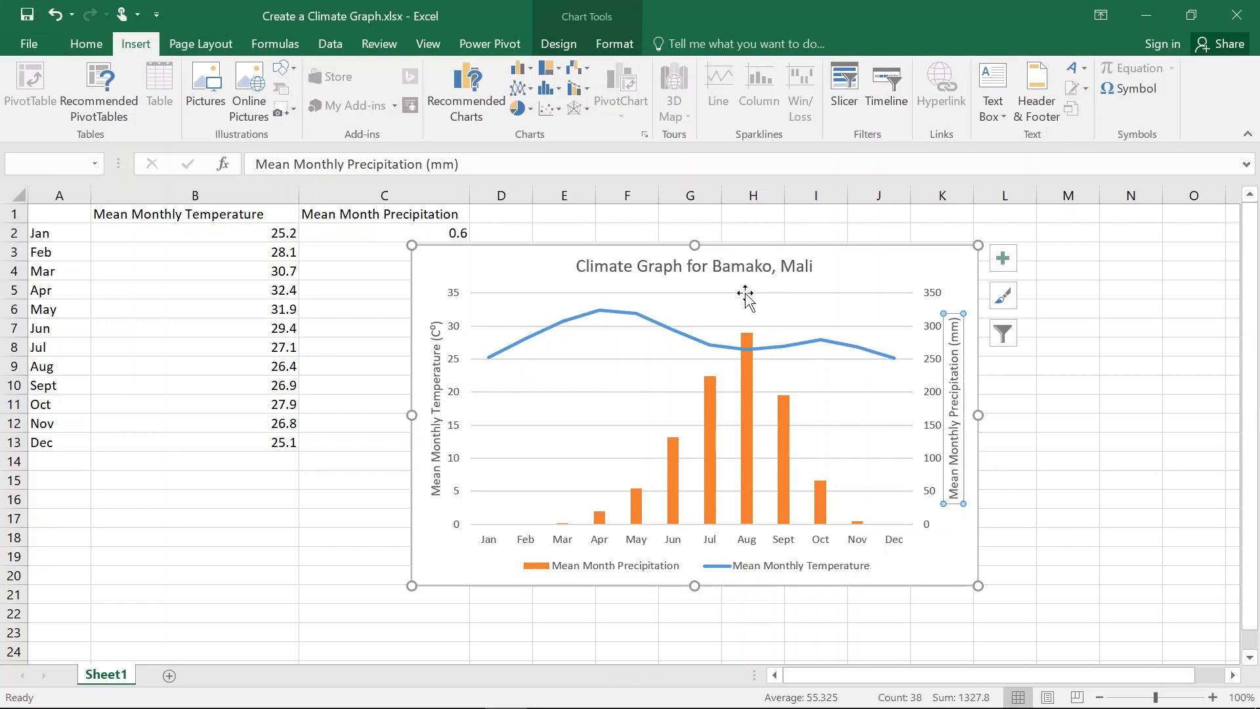
# Enlarge the chart toward the upper left and apply the hatched, gridded chart style.
pyautogui.moveTo(412, 246); pyautogui.dragTo(336, 208)
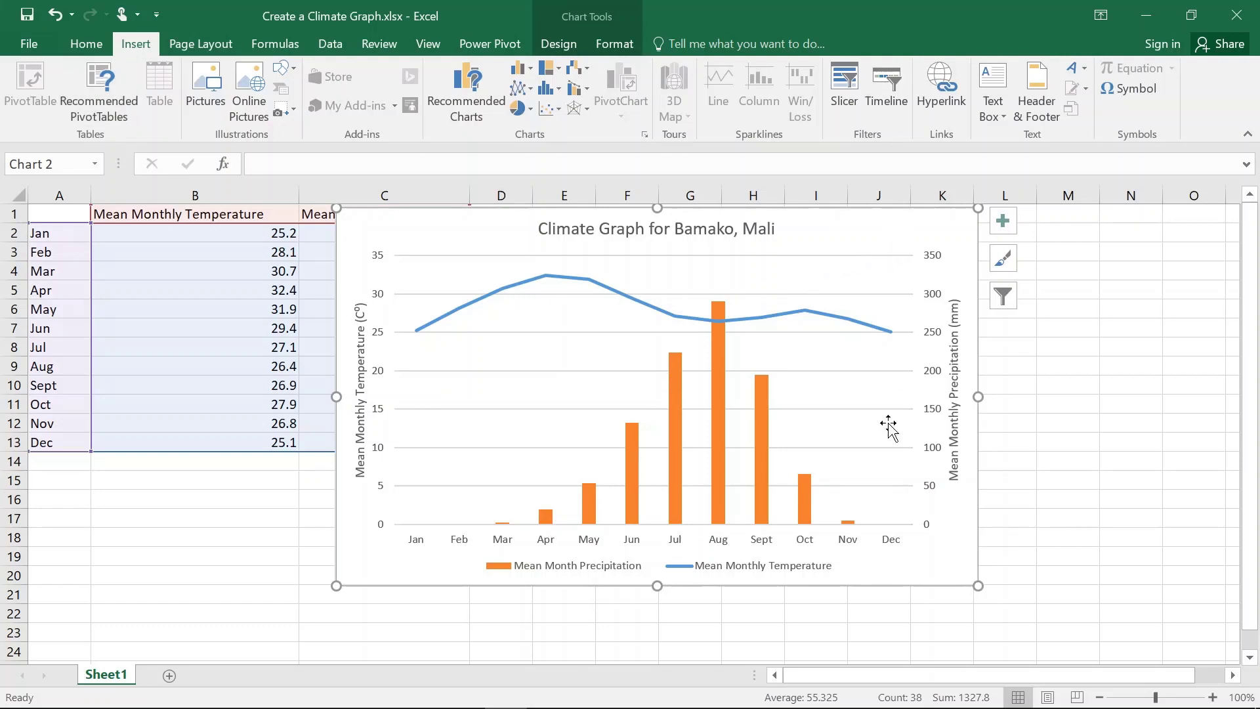
pyautogui.moveTo(874, 569); pyautogui.dragTo(876, 568)
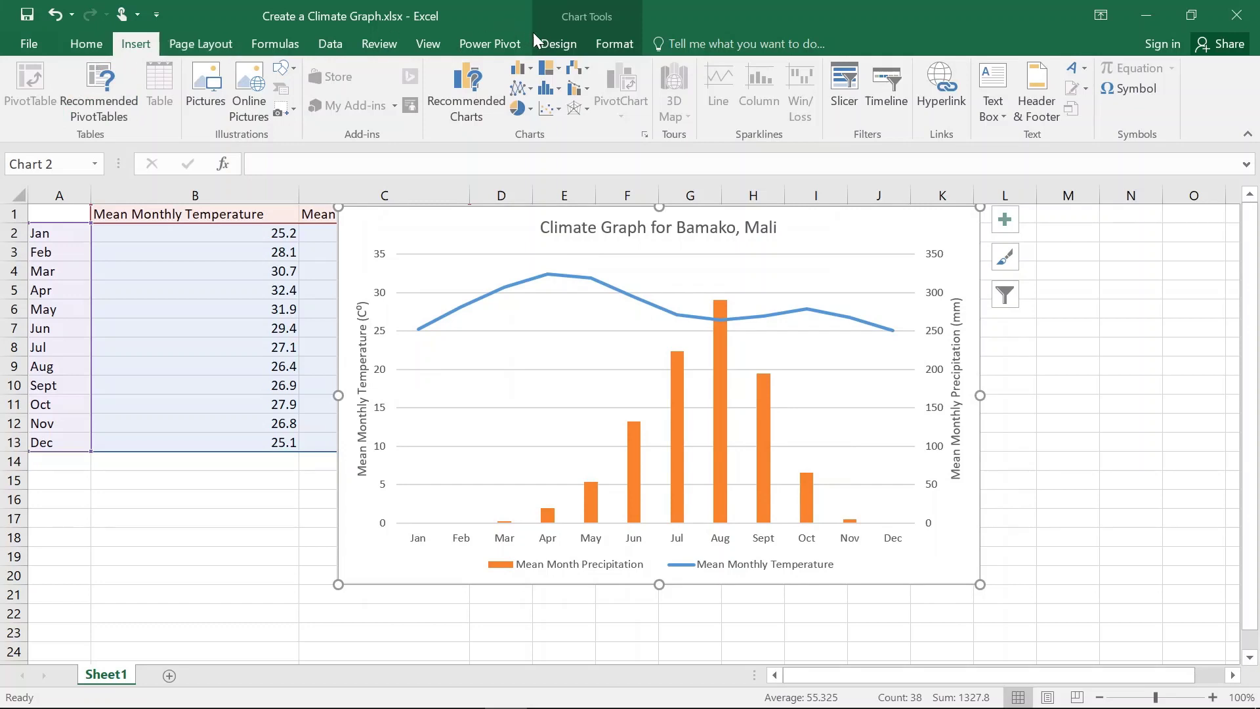
pyautogui.click(538, 38)
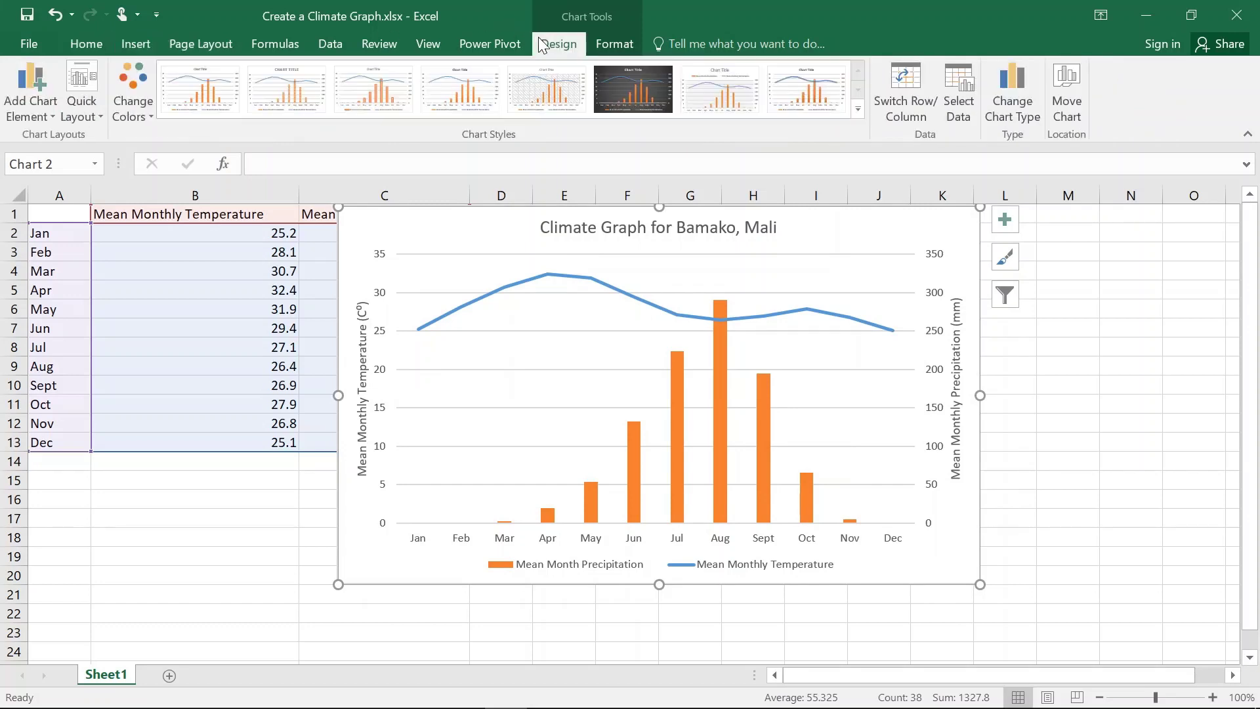
pyautogui.click(97, 119)
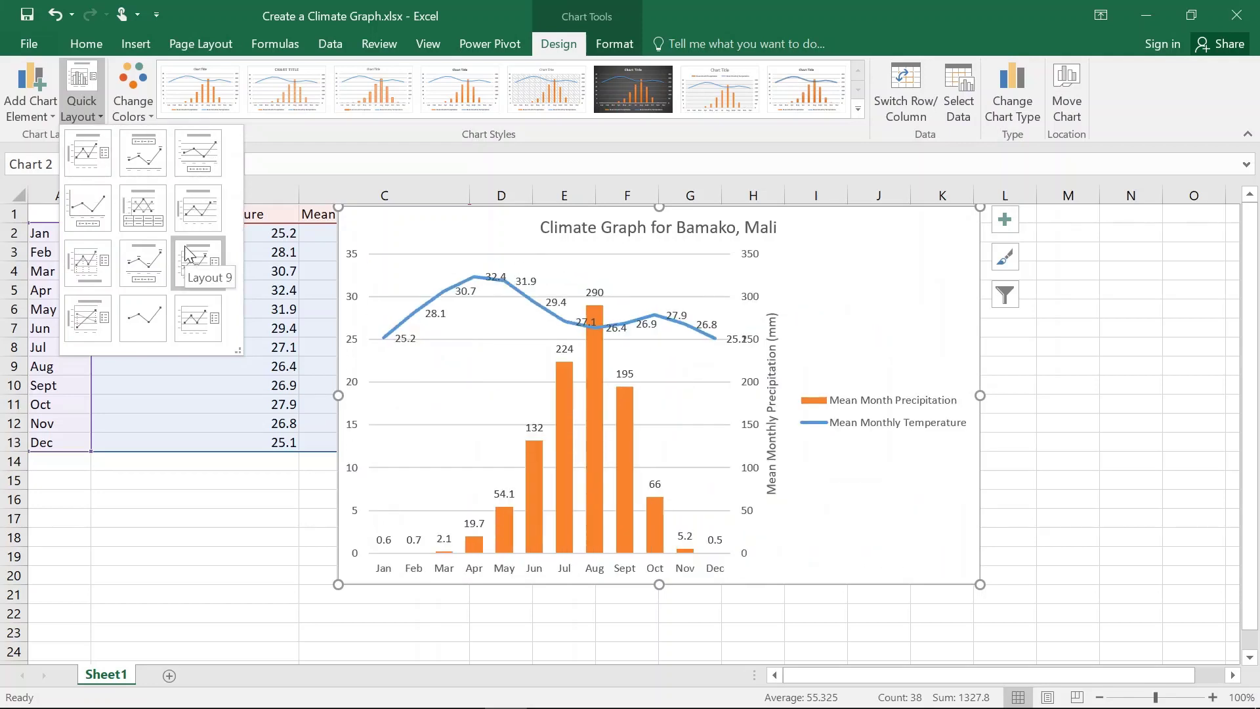
pyautogui.click(555, 90)
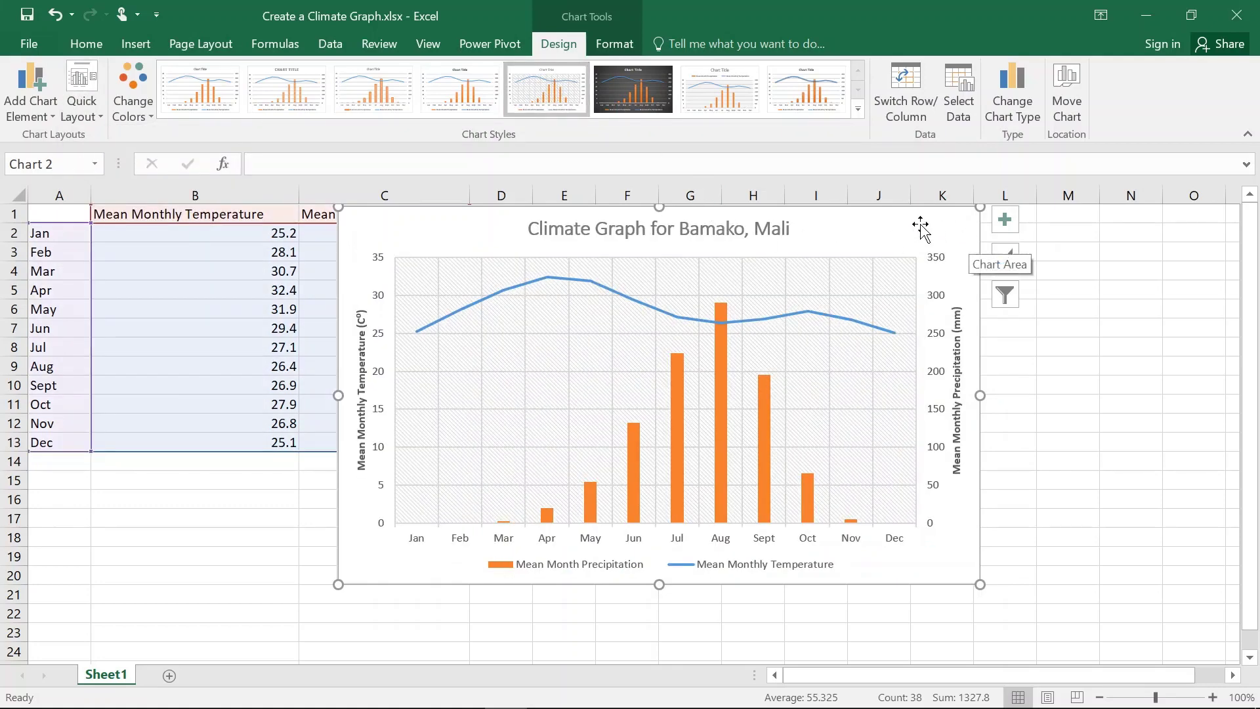
# Fill the precipitation columns blue.
pyautogui.click(762, 484)
pyautogui.rightClick(762, 482)
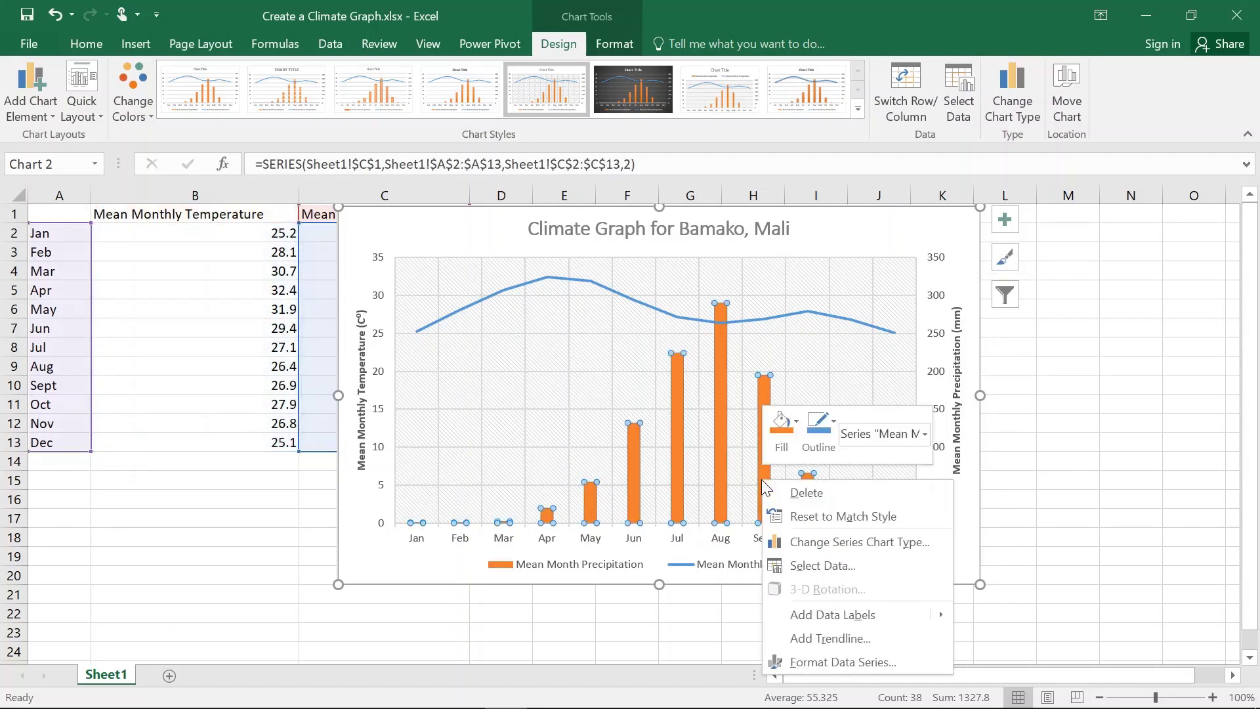
pyautogui.click(781, 428)
pyautogui.click(866, 284)
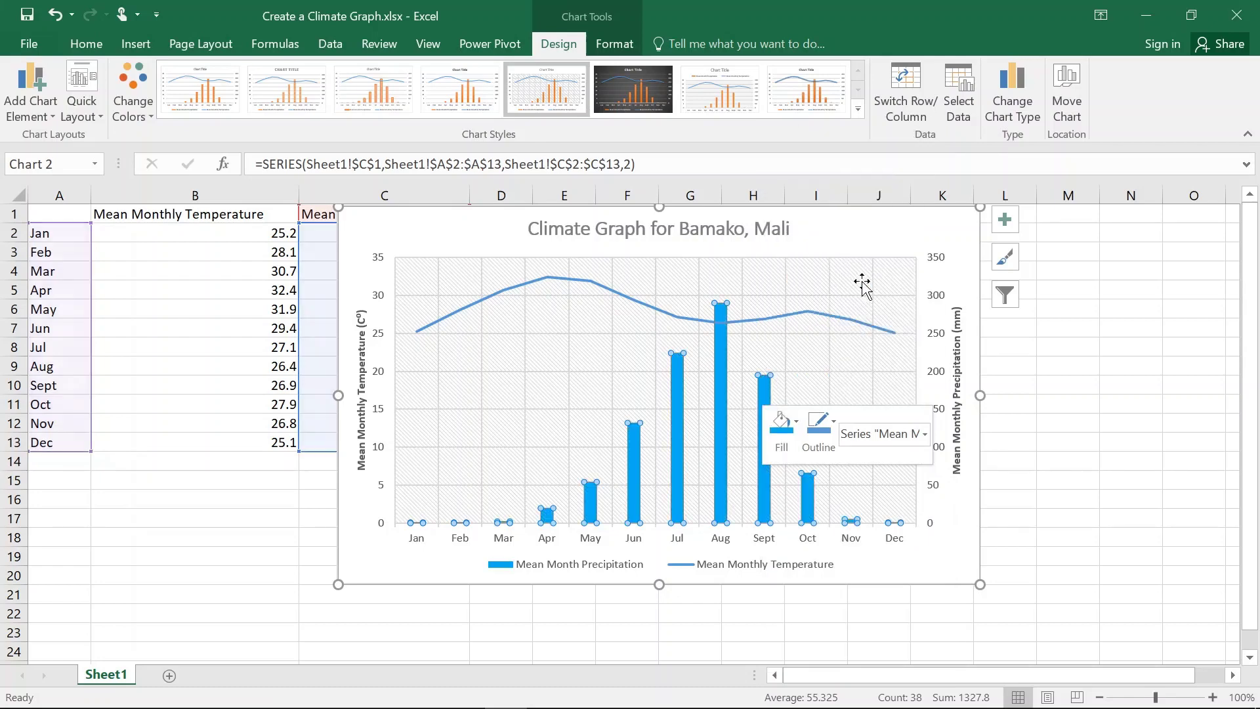
# Colour the temperature line yellow-orange through its fill and outline settings.
pyautogui.click(682, 319)
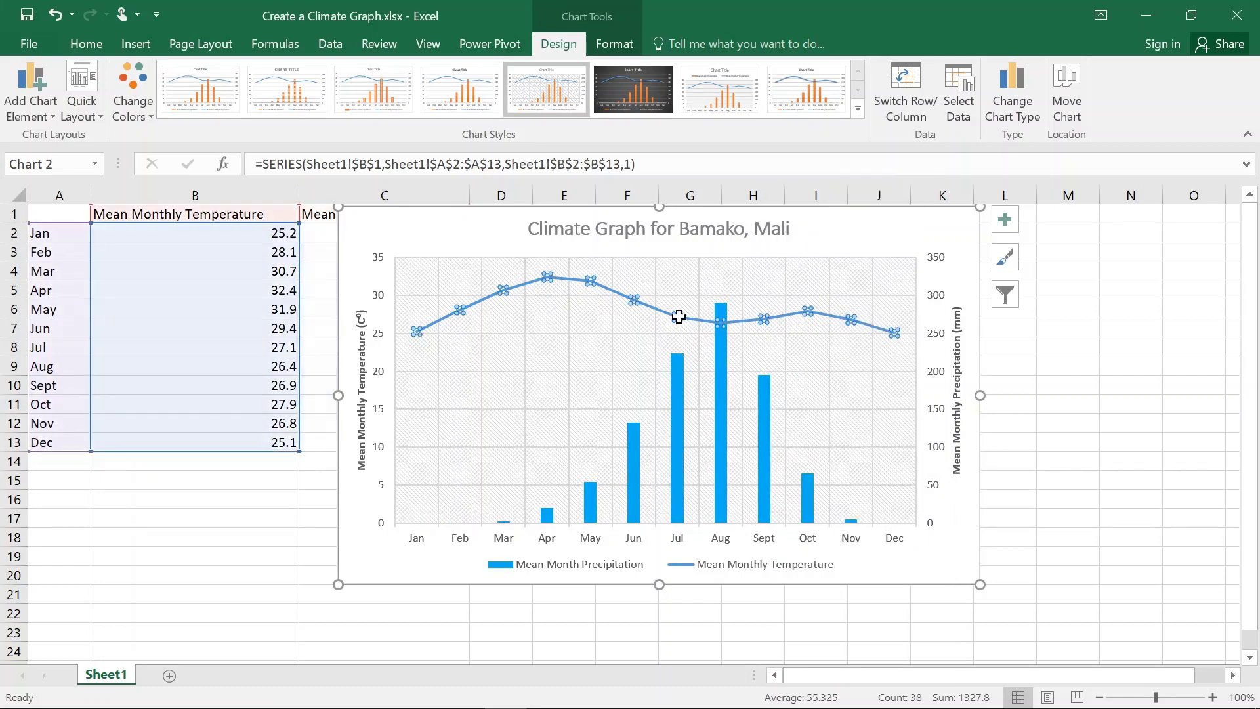
pyautogui.rightClick(779, 327)
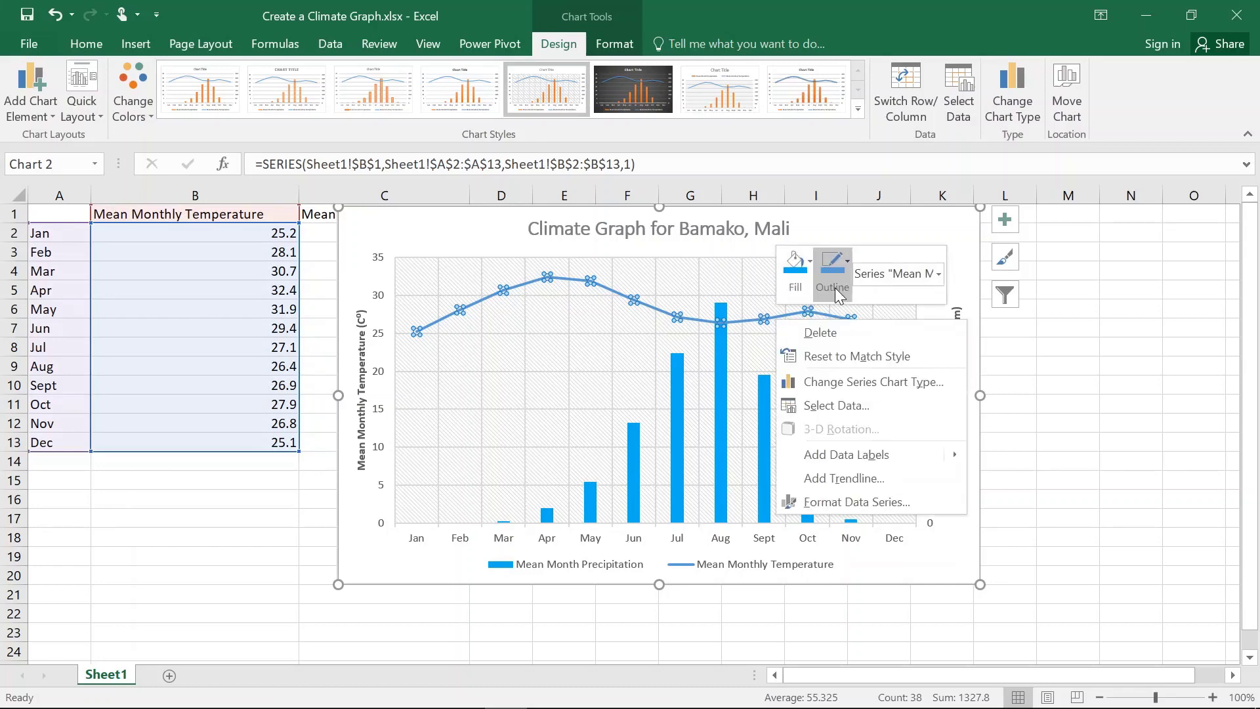
pyautogui.click(800, 279)
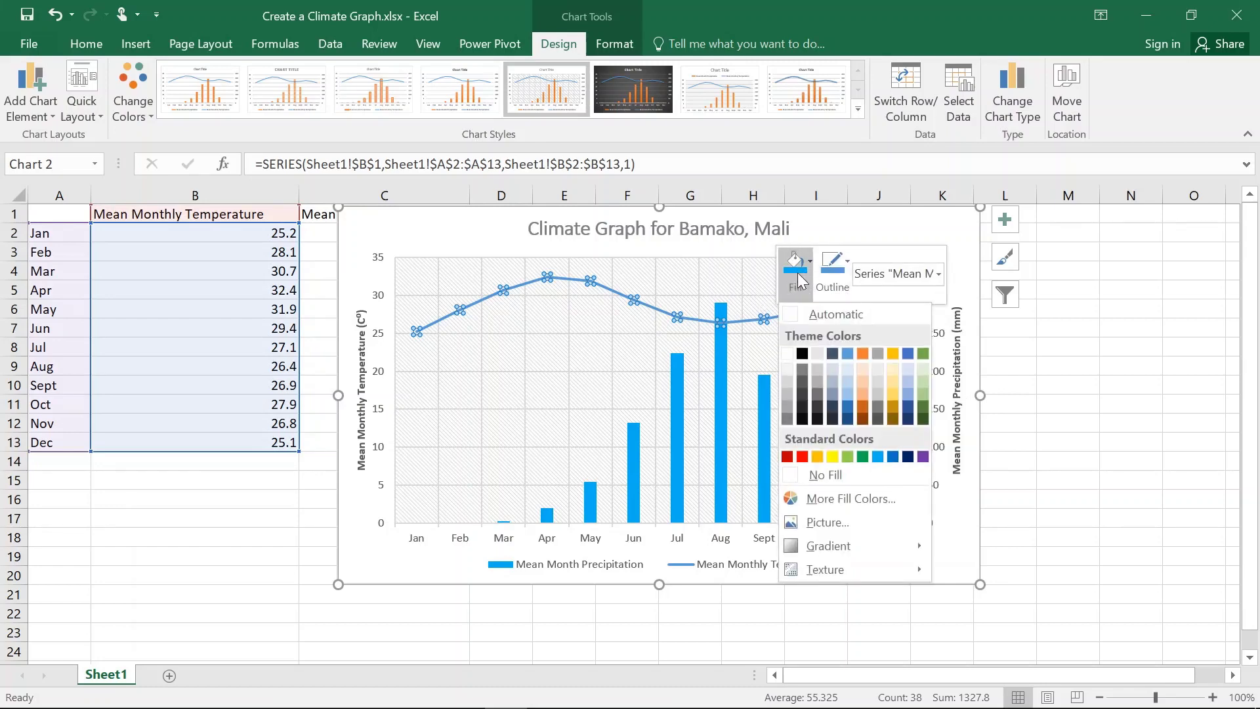
pyautogui.click(817, 457)
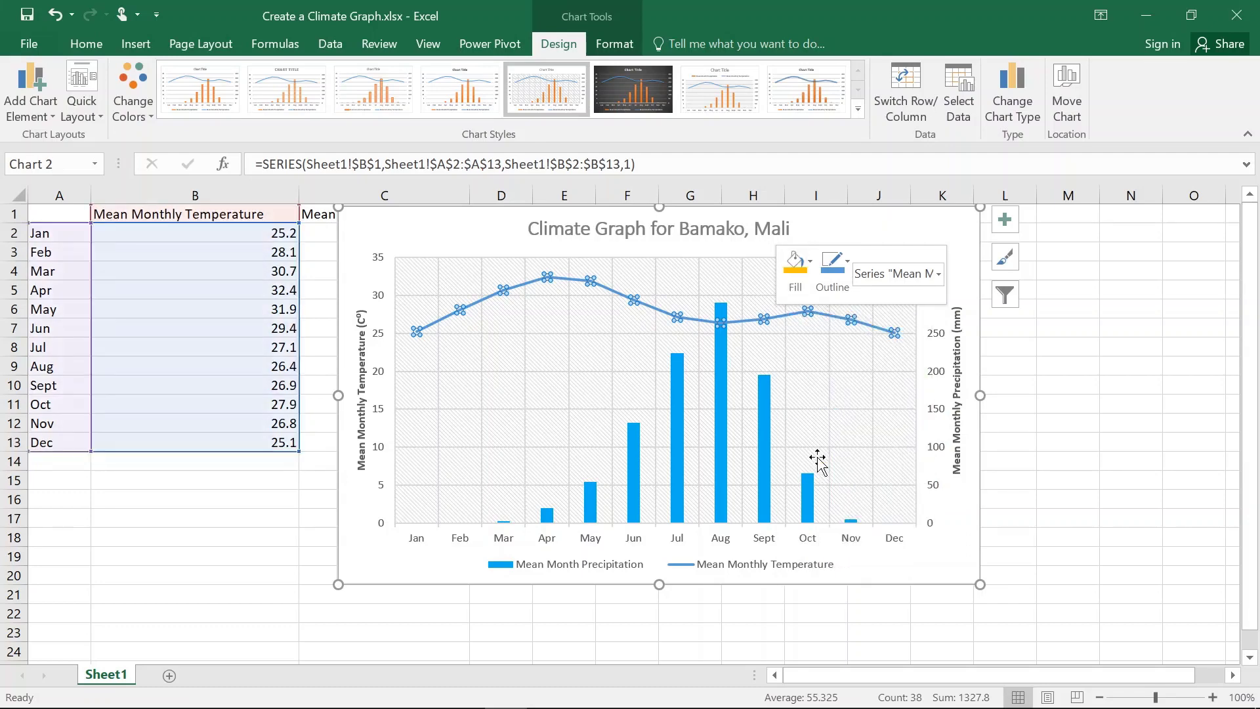
pyautogui.click(837, 271)
pyautogui.click(851, 457)
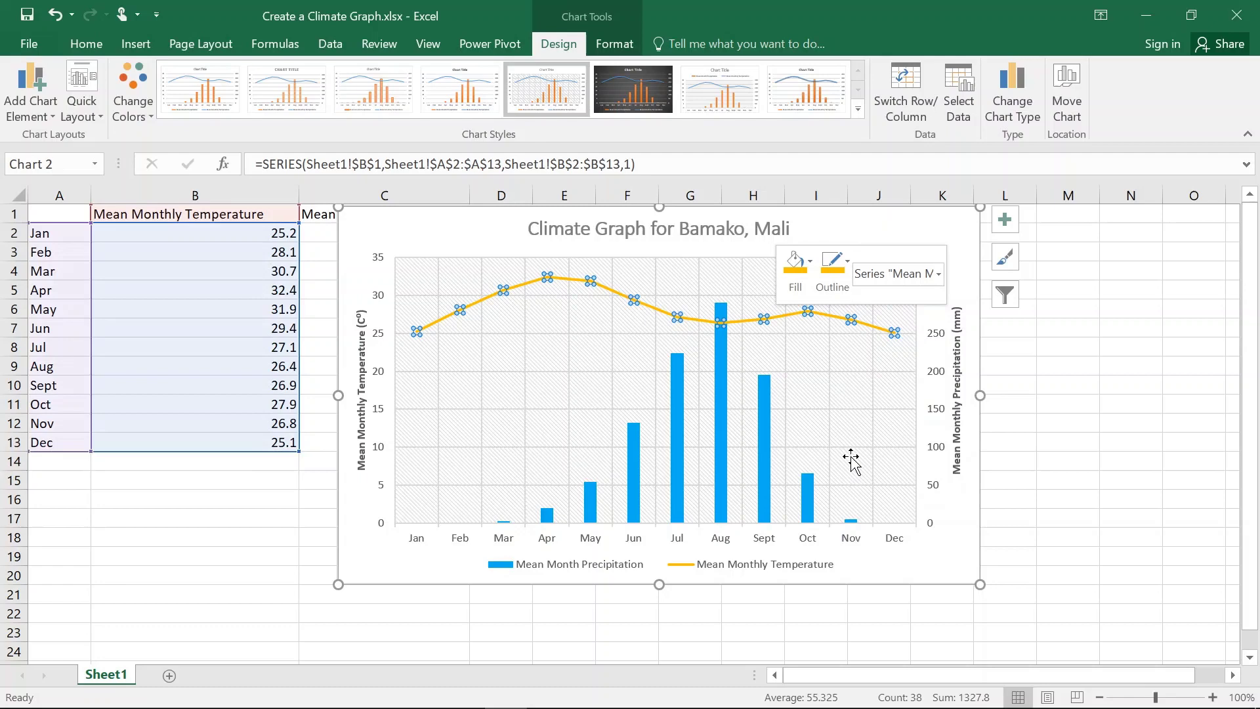
# Deselect the chart, then drag it down and right to uncover the precipitation heading.
pyautogui.click(1015, 371)
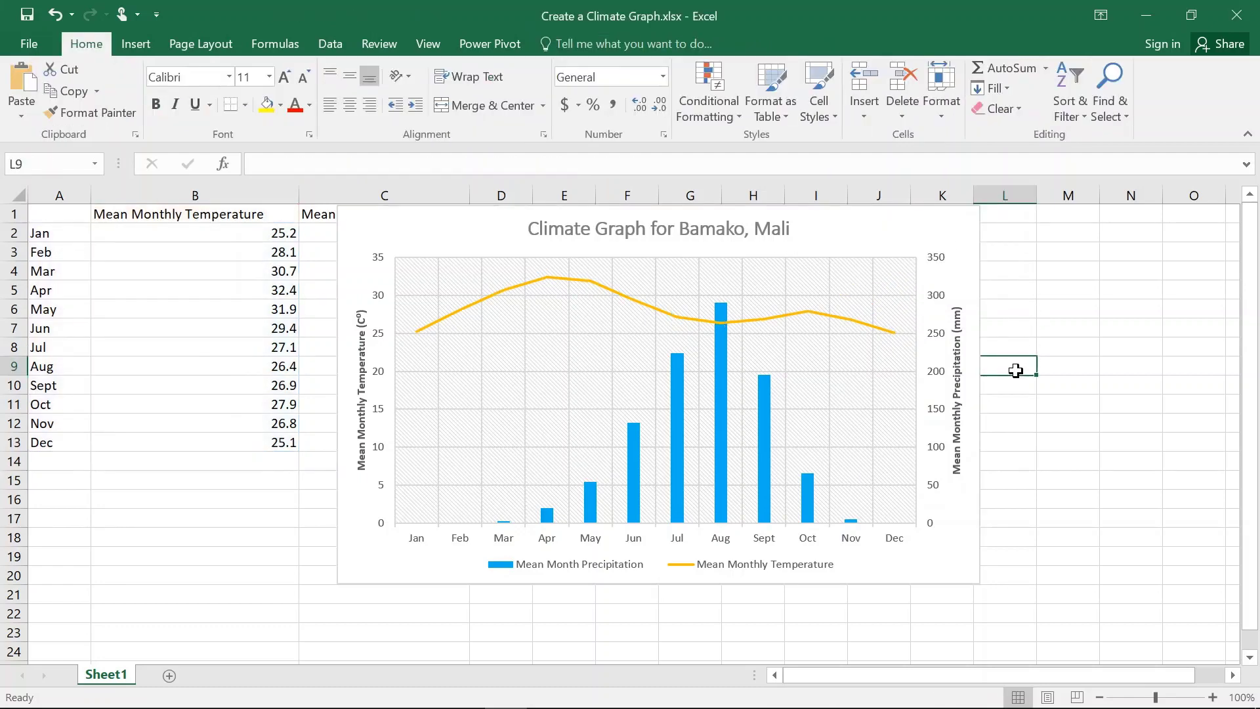
pyautogui.moveTo(928, 218); pyautogui.dragTo(947, 262)
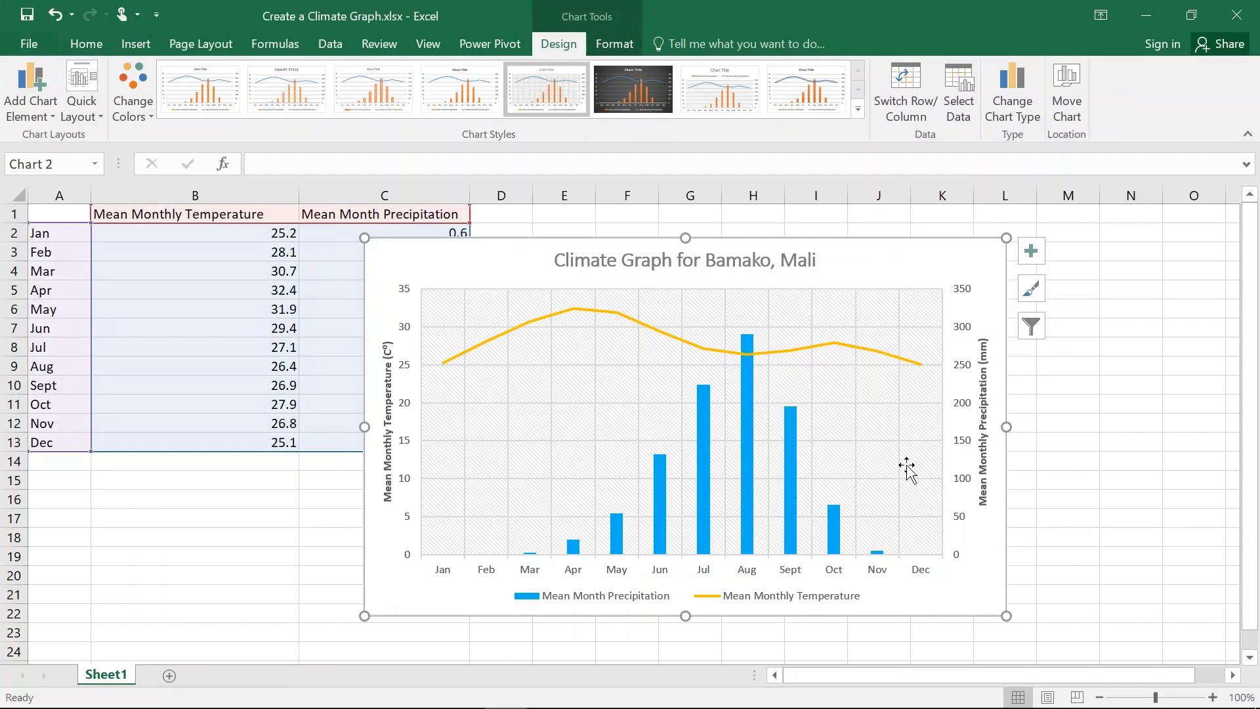
pyautogui.moveTo(548, 707)
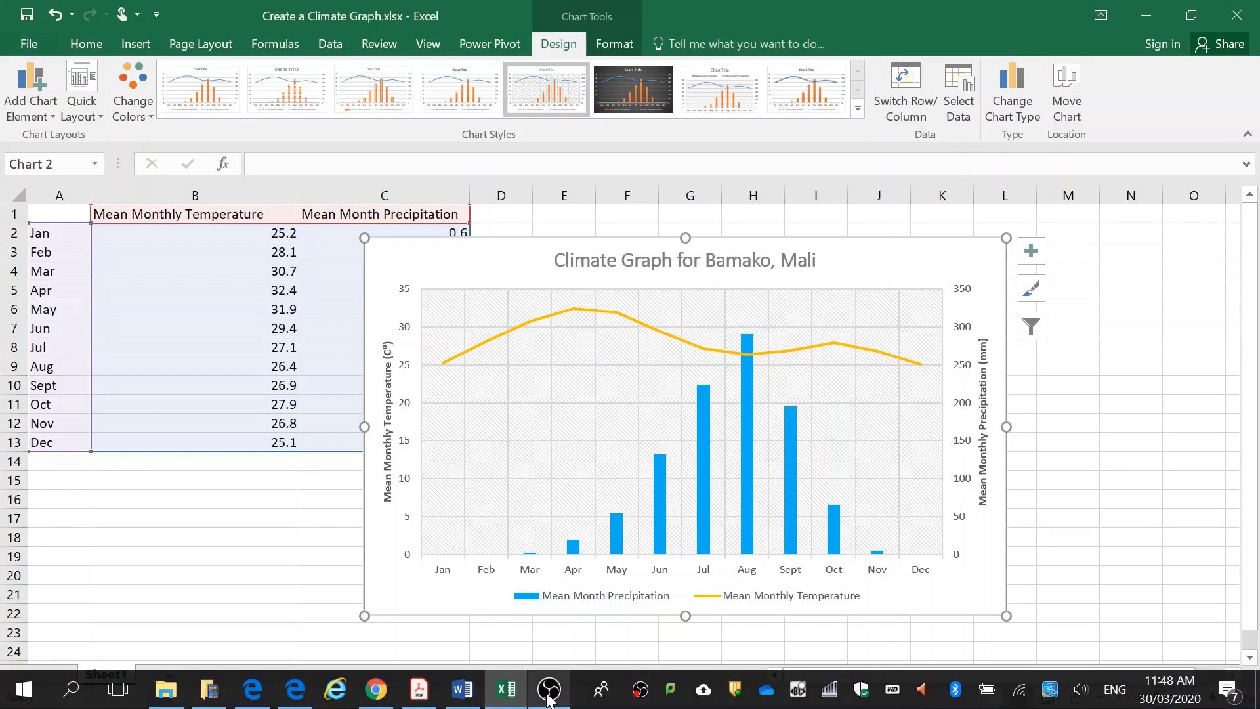